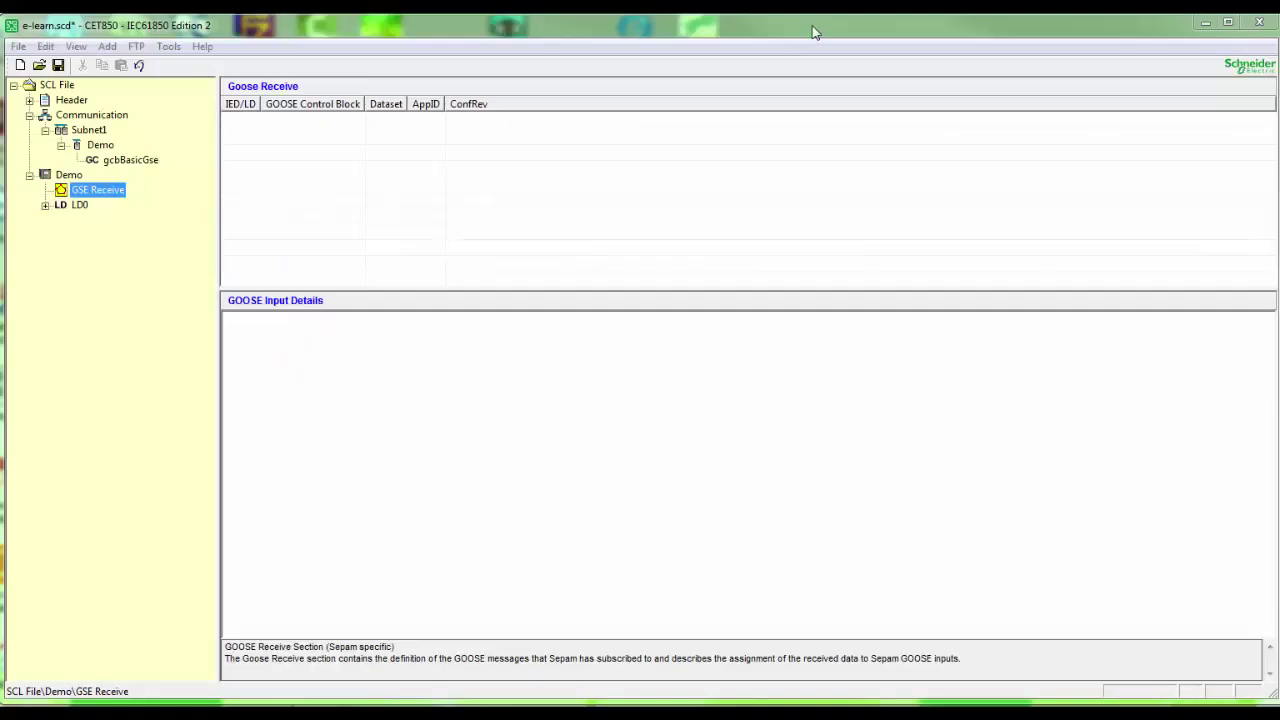
# Step: Expand LD0 under the Demo relay in the GSE Receive tree to list its logical nodes
pyautogui.click(45, 205)
pyautogui.moveTo(212, 240); pyautogui.dragTo(212, 198)
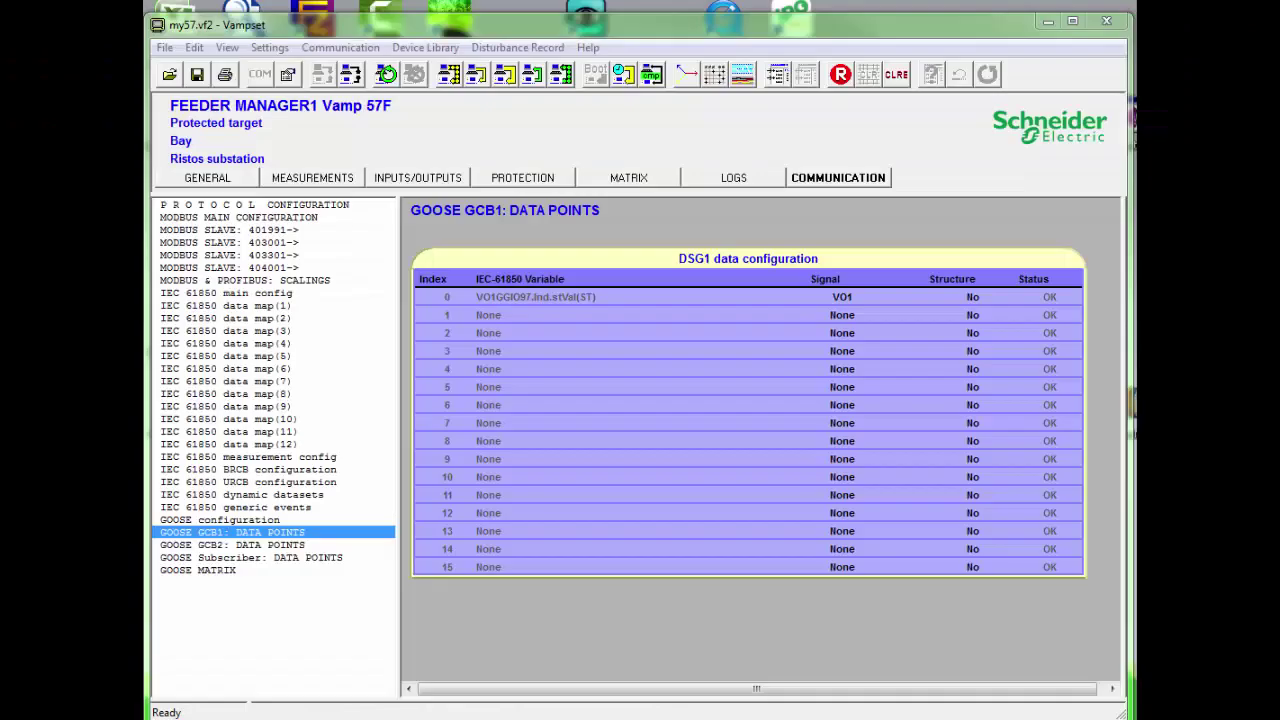
# Step: Download the CID file from the Vamp 57F with Communication > Get CID/IID File
pyautogui.click(352, 50)
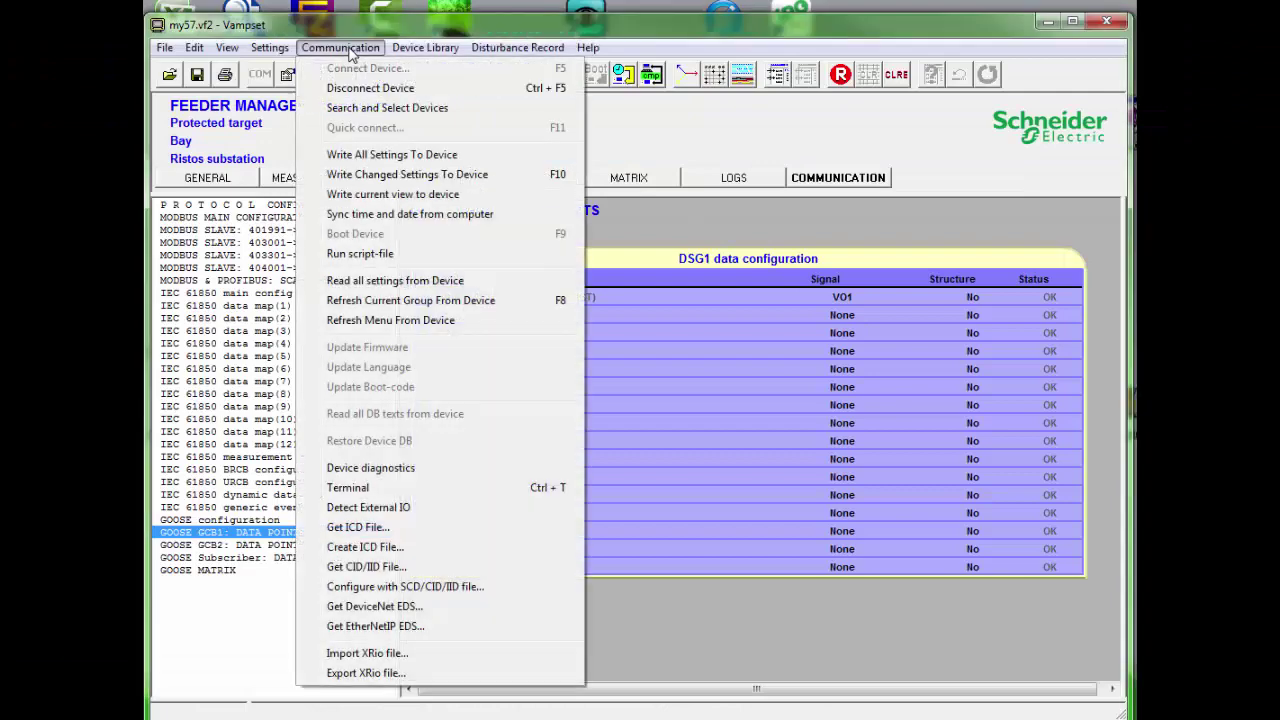
pyautogui.click(380, 570)
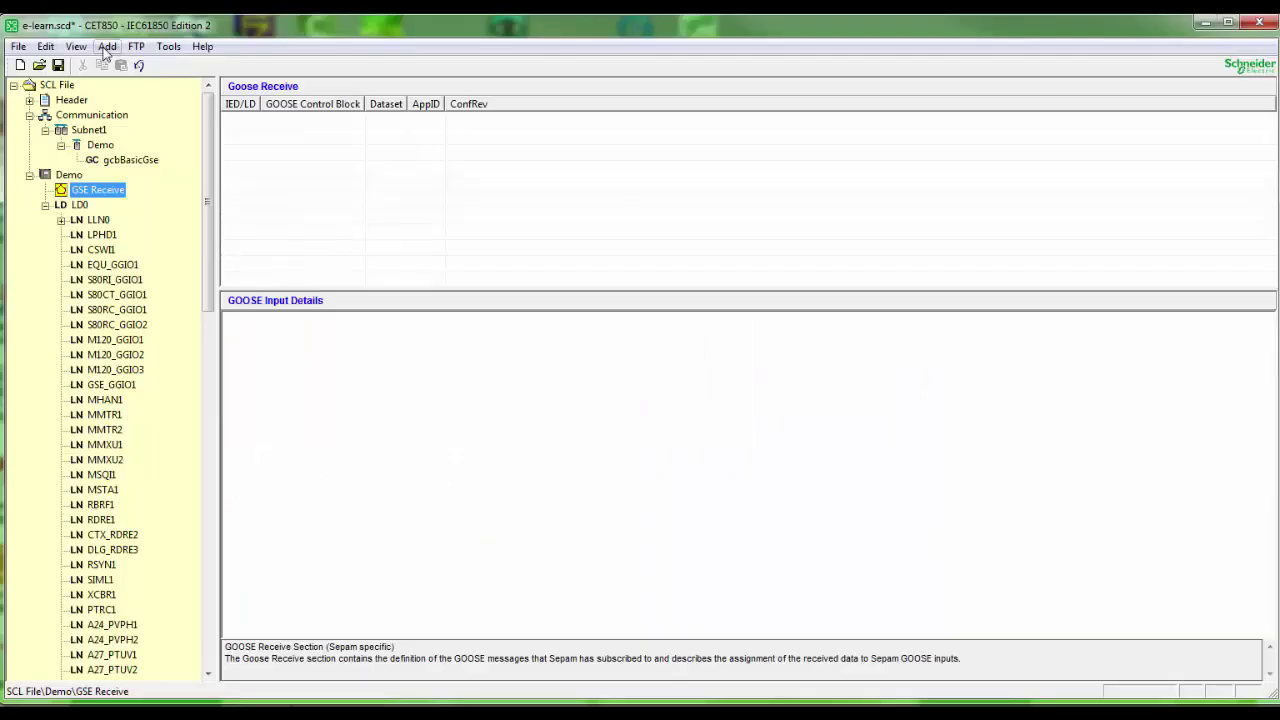
# Step: Start a new IED and load v57.cid as its device file from outside the library
pyautogui.click(107, 46)
pyautogui.click(130, 89)
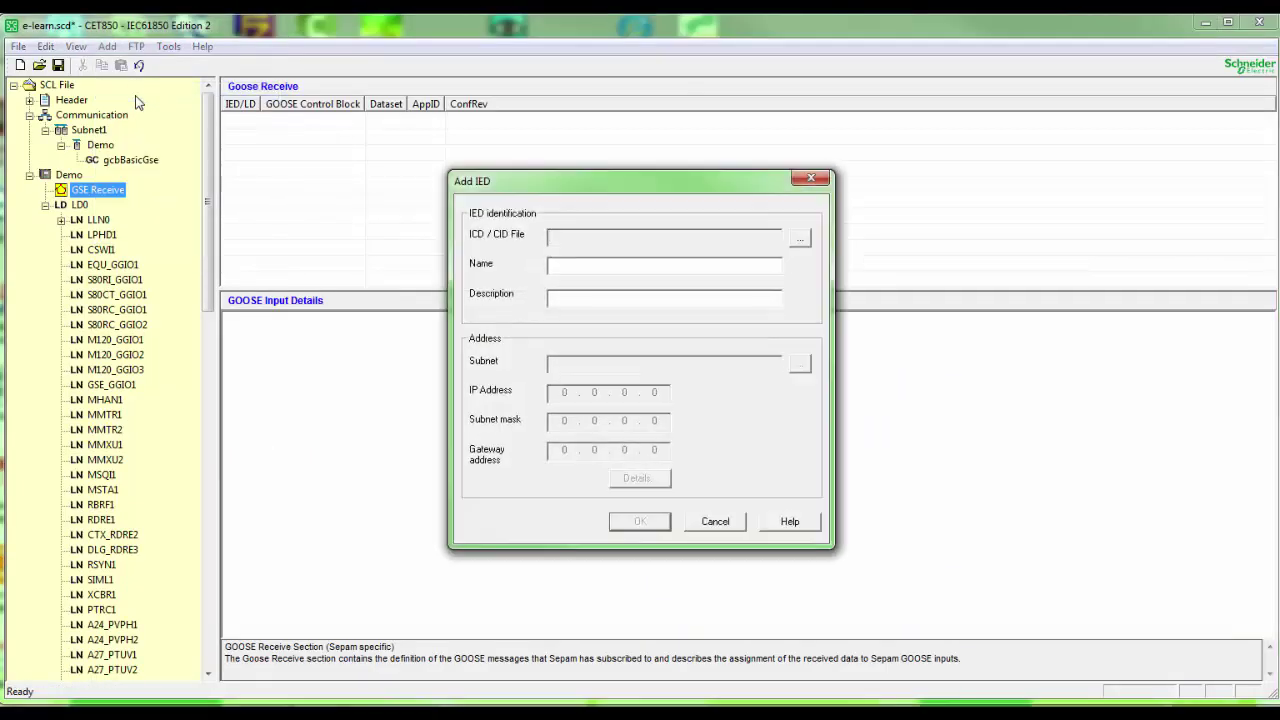
pyautogui.click(805, 240)
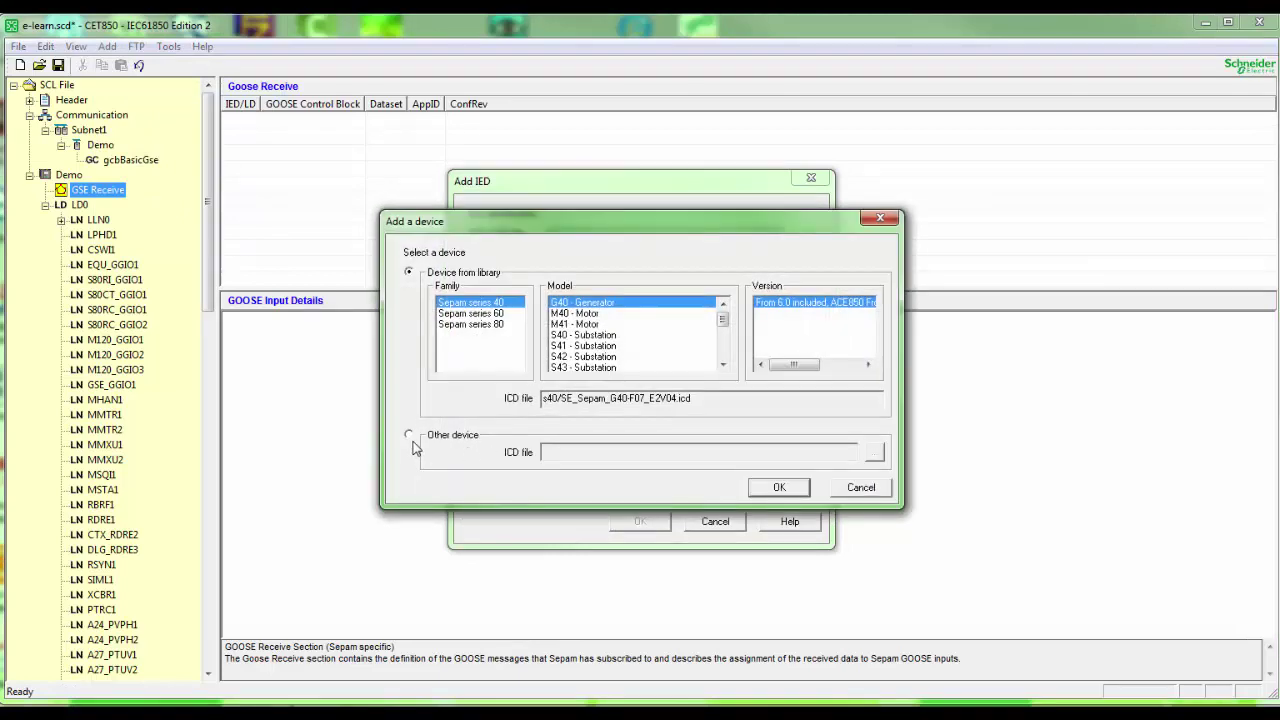
pyautogui.click(409, 436)
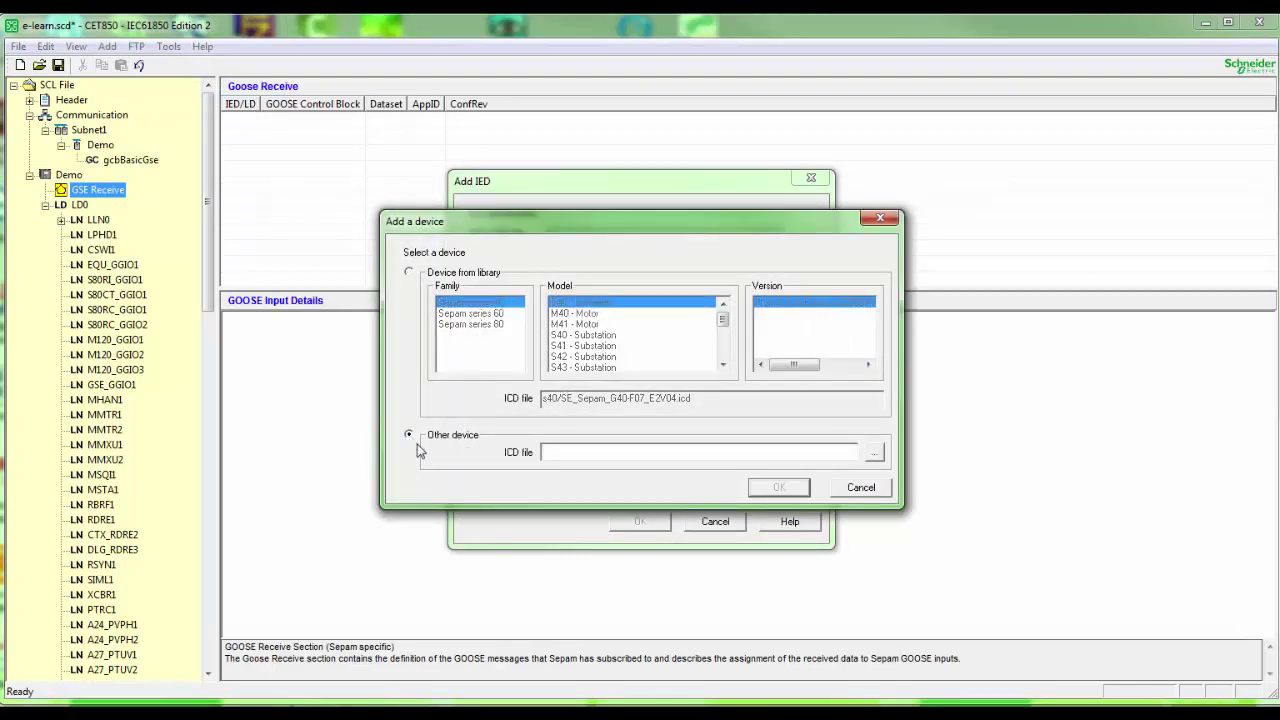
pyautogui.click(874, 452)
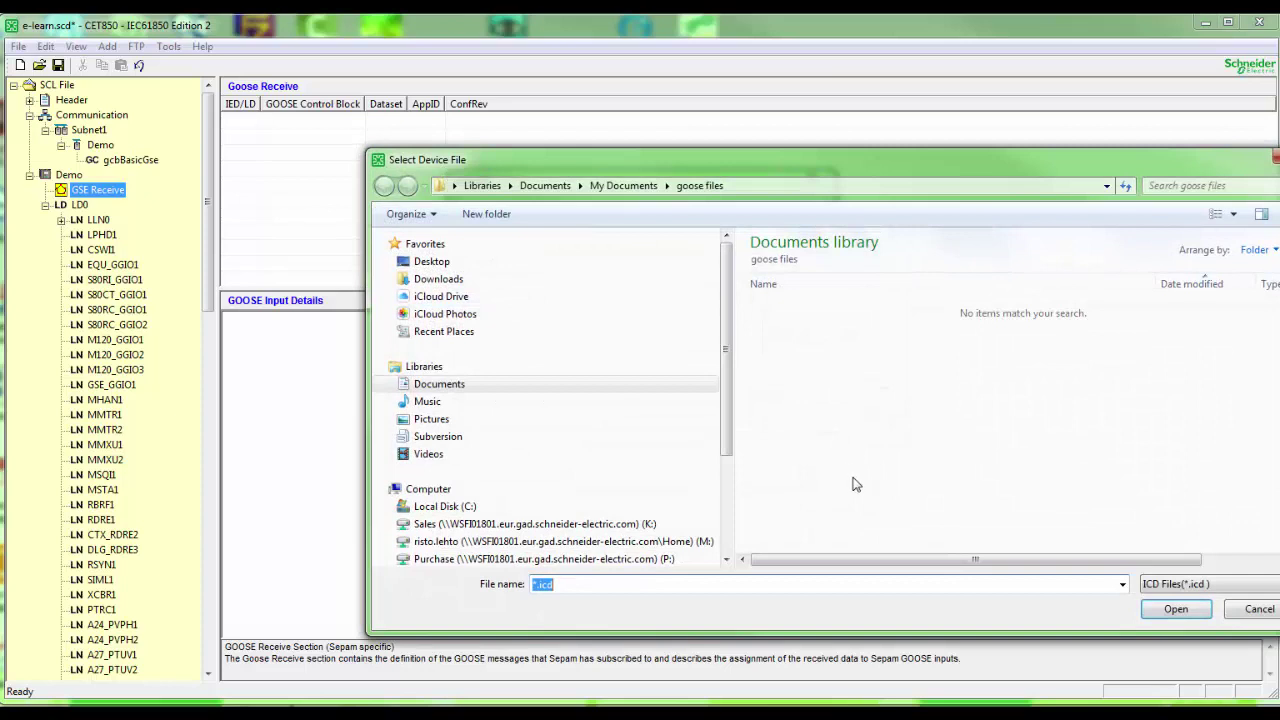
pyautogui.moveTo(883, 166); pyautogui.dragTo(713, 168)
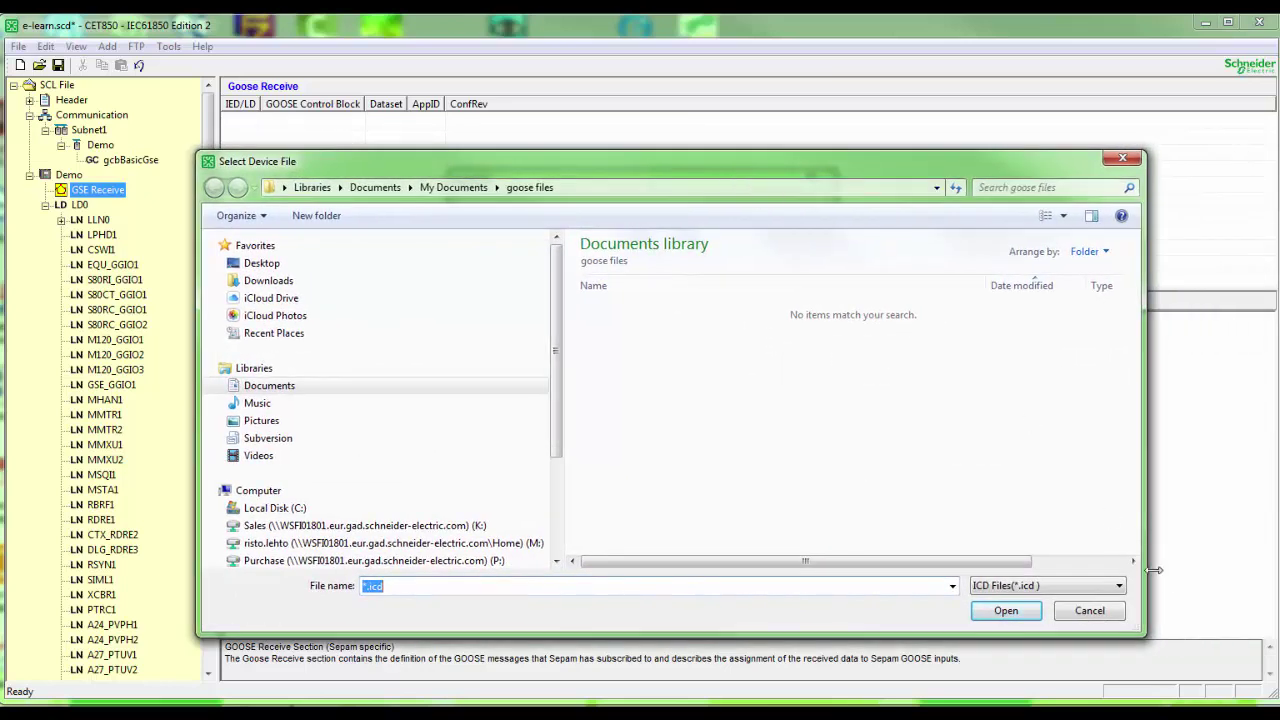
pyautogui.click(1119, 585)
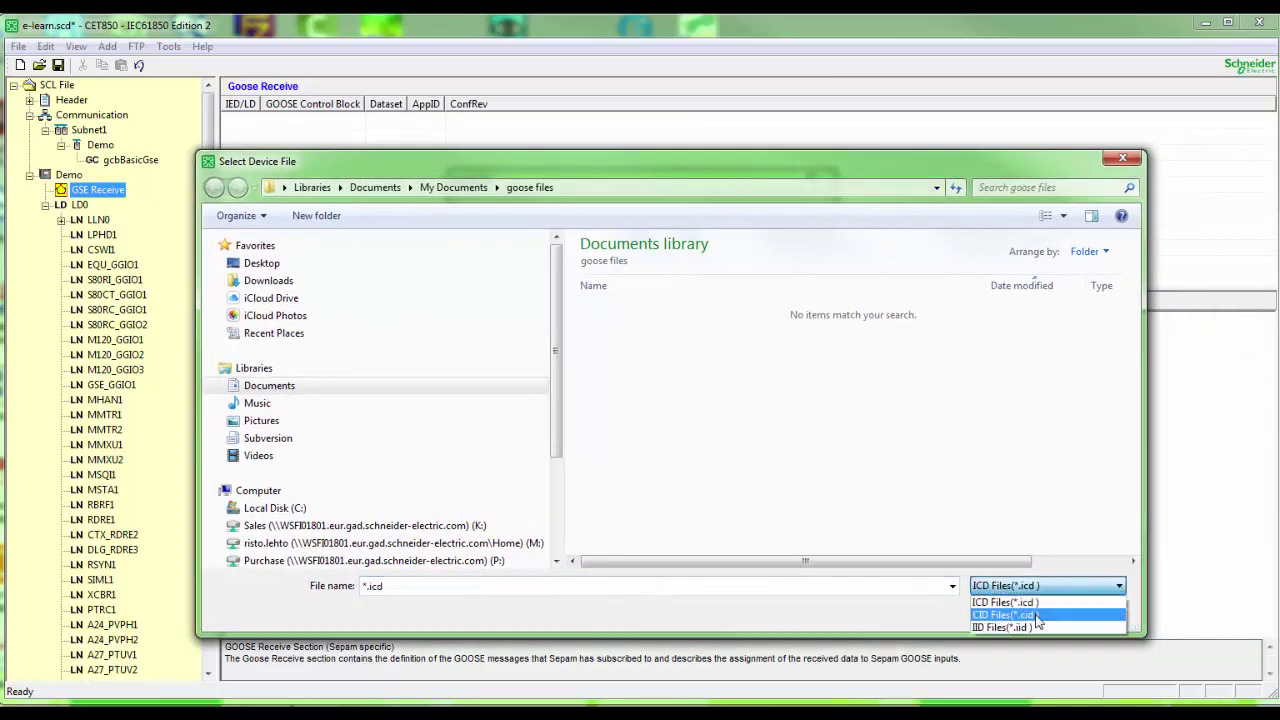
pyautogui.click(1037, 615)
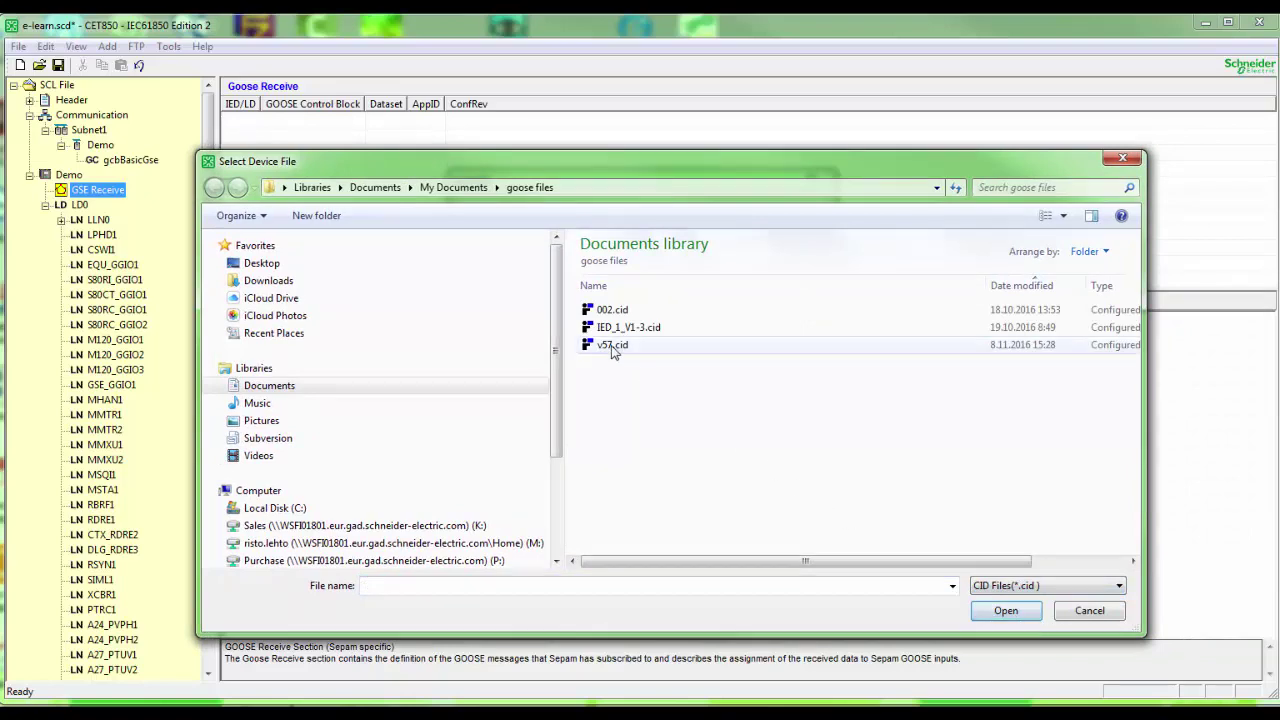
pyautogui.click(613, 347)
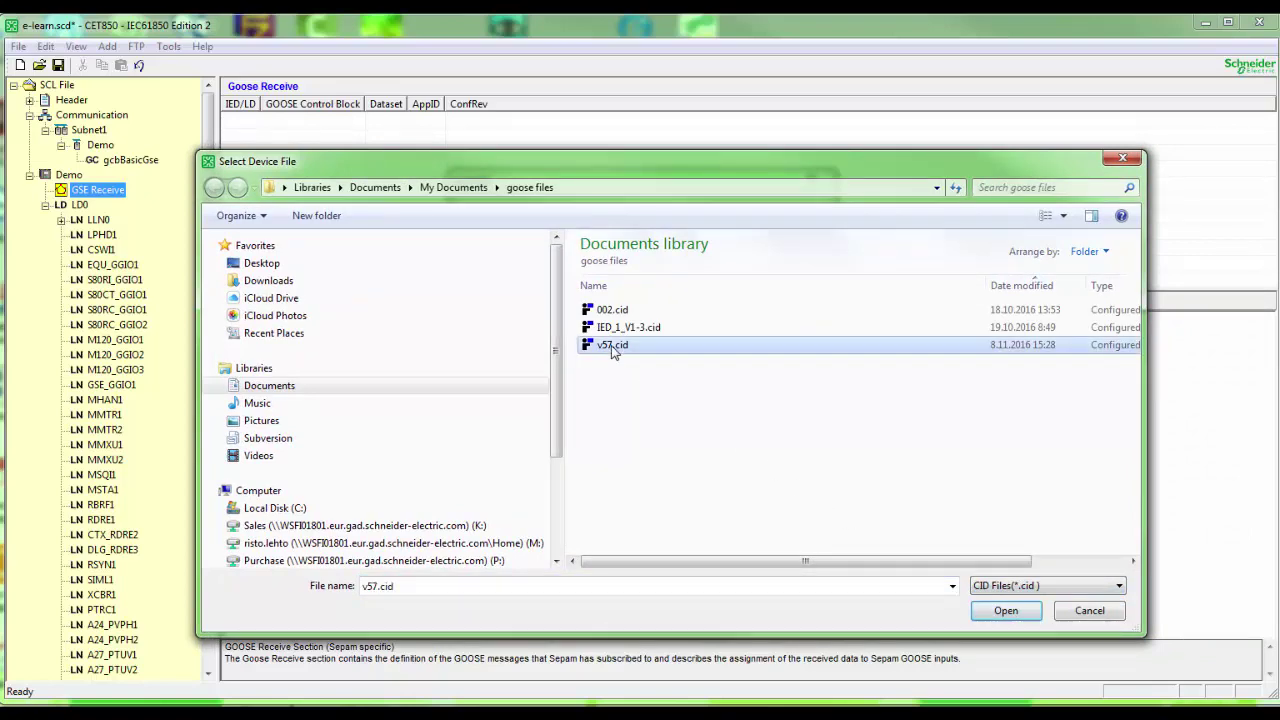
pyautogui.click(1006, 612)
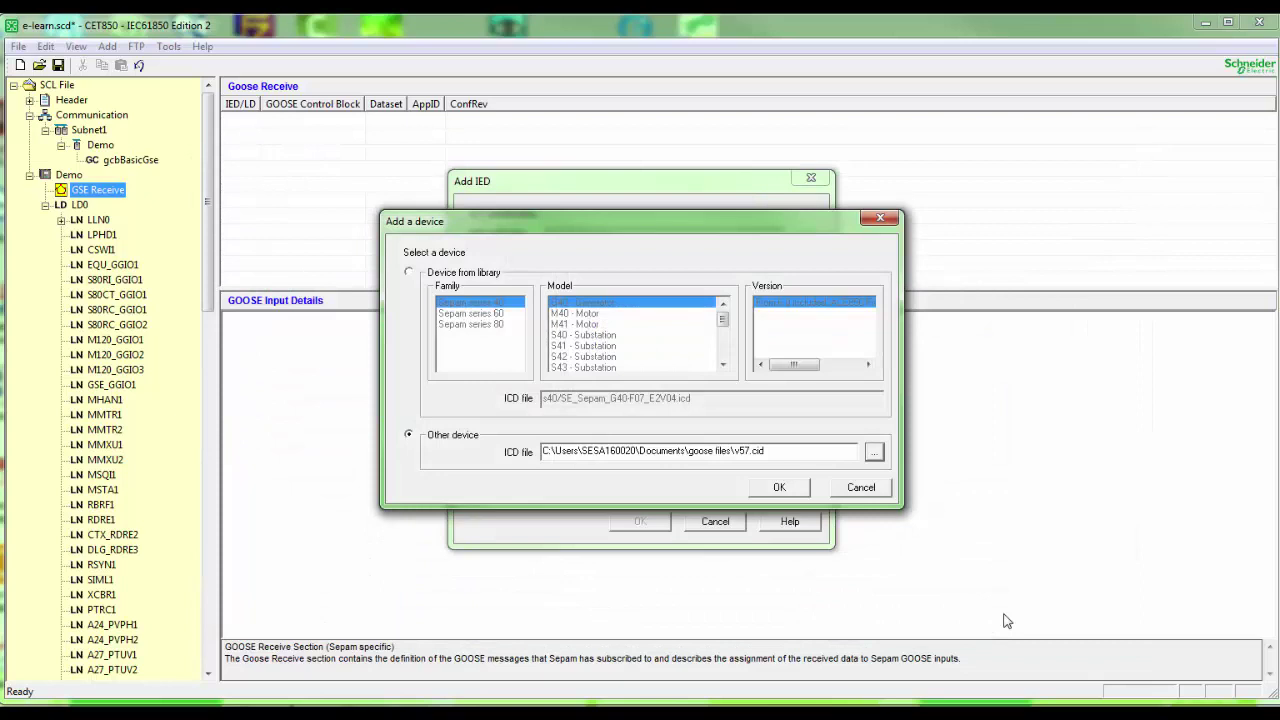
pyautogui.click(778, 487)
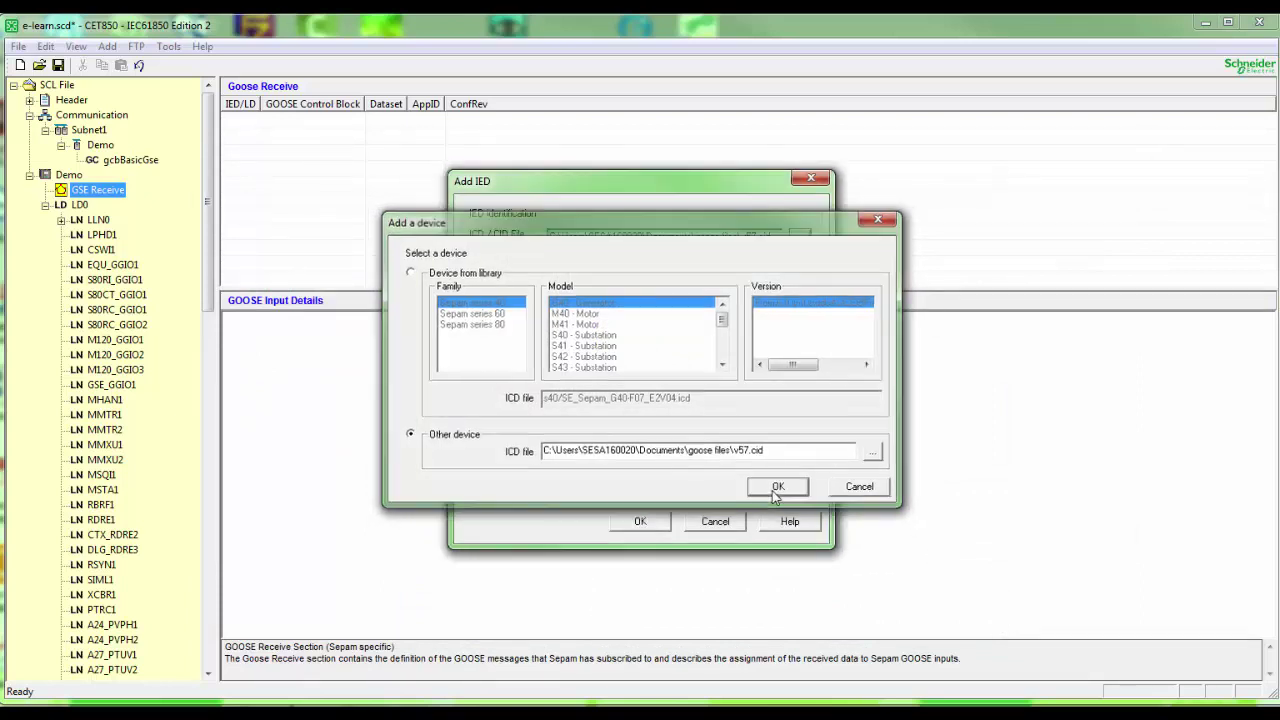
# Step: Place the VAMP57 IED on Subnet1 with IP address 10.4.128.10
pyautogui.click(800, 364)
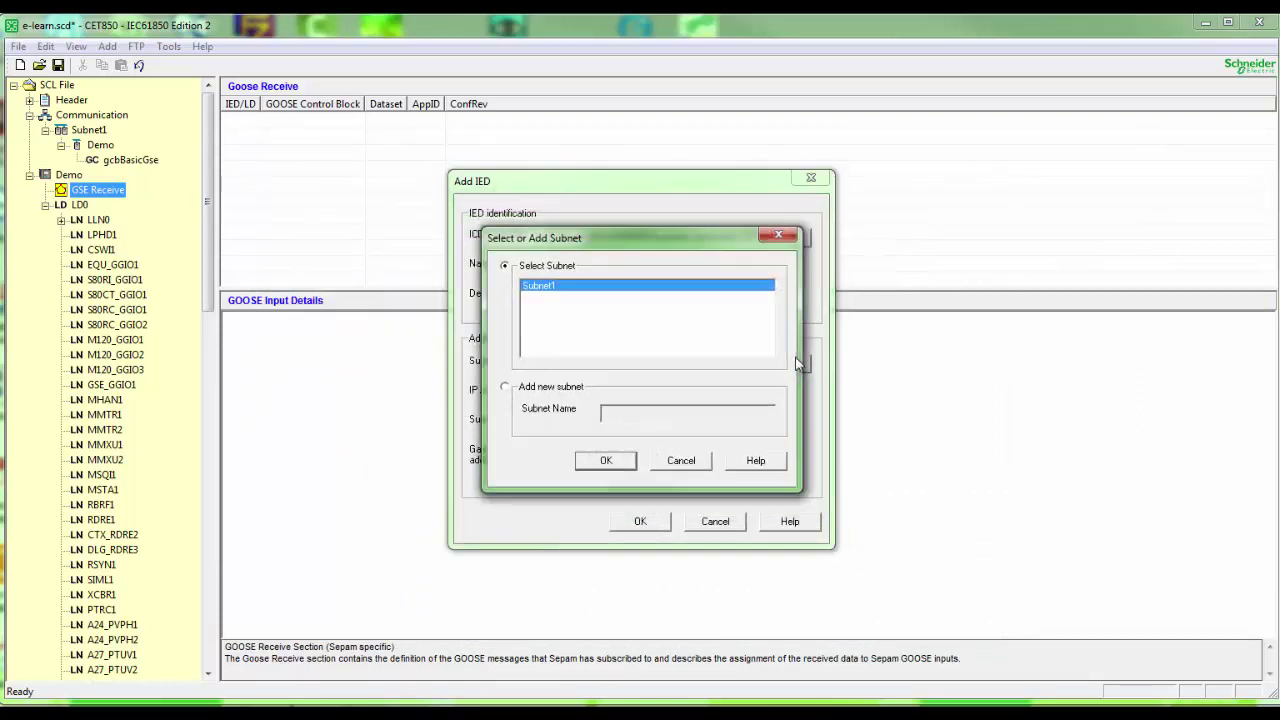
pyautogui.click(601, 462)
pyautogui.click(563, 392)
pyautogui.write('10.4.128.107')
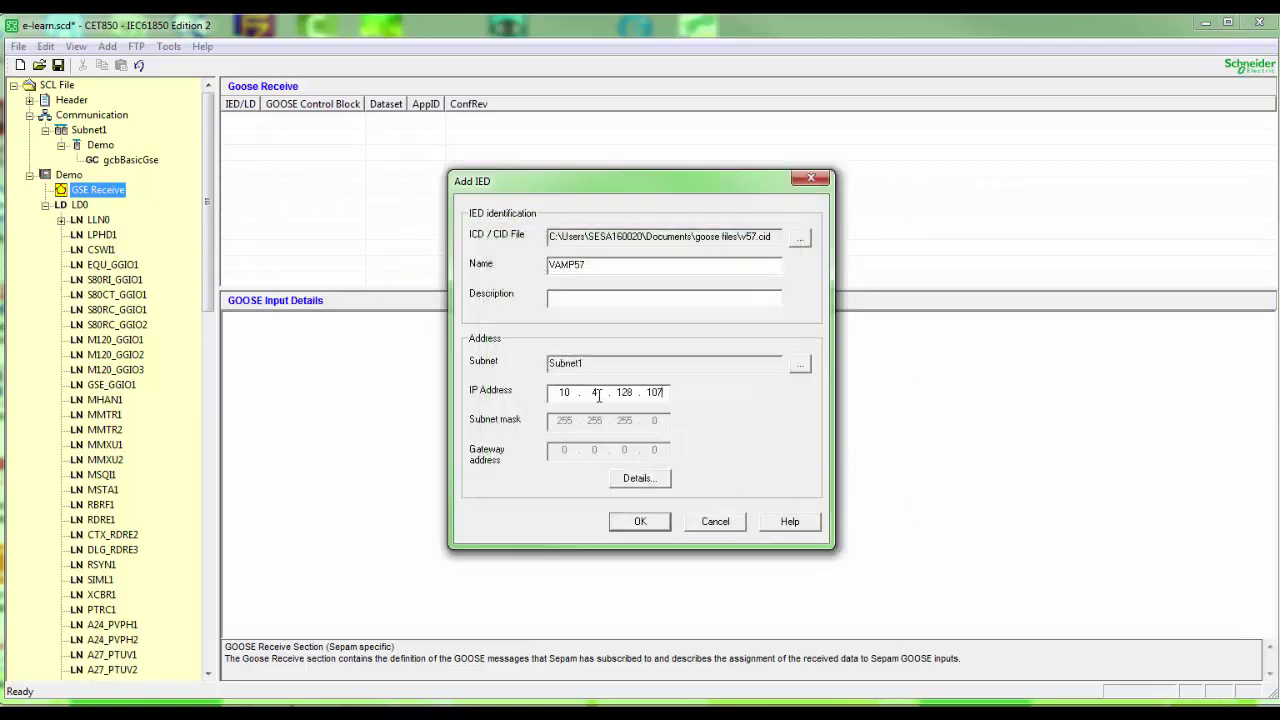
pyautogui.click(644, 523)
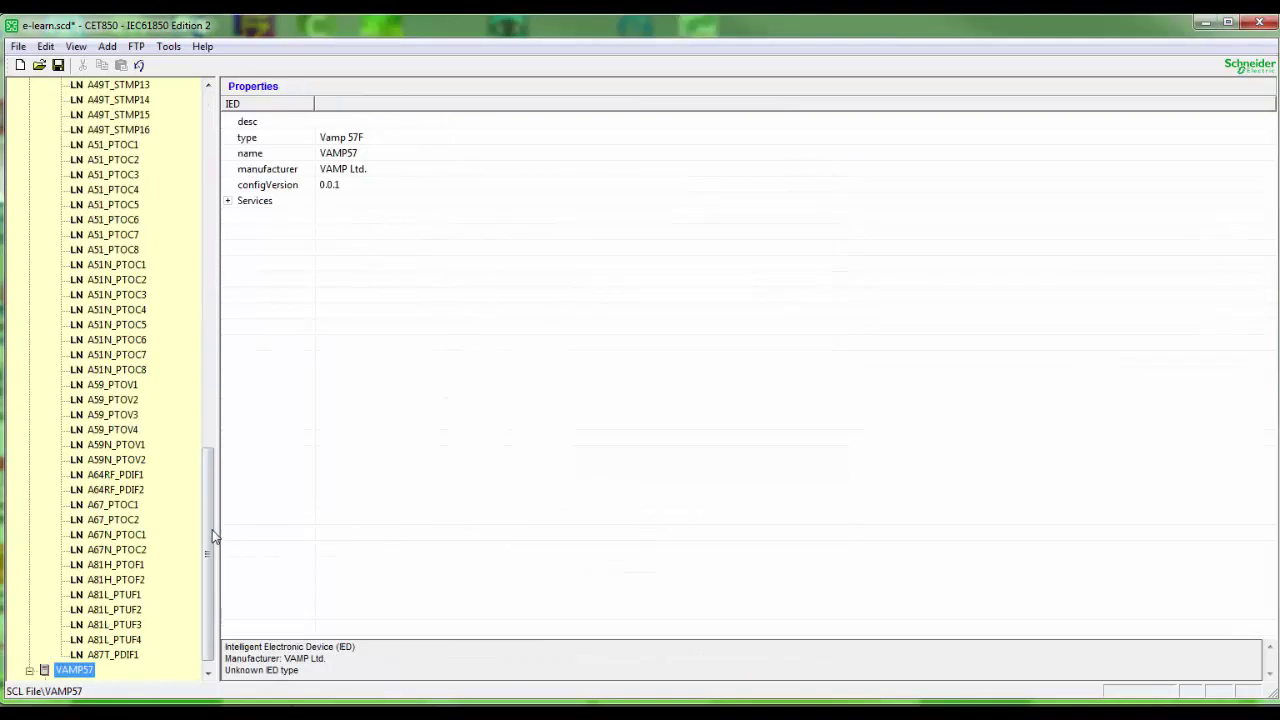
# Step: Open the settings of the gcb1 control block under VAMP57 > Relay > LLN0
pyautogui.doubleClick(66, 670)
pyautogui.click(45, 670)
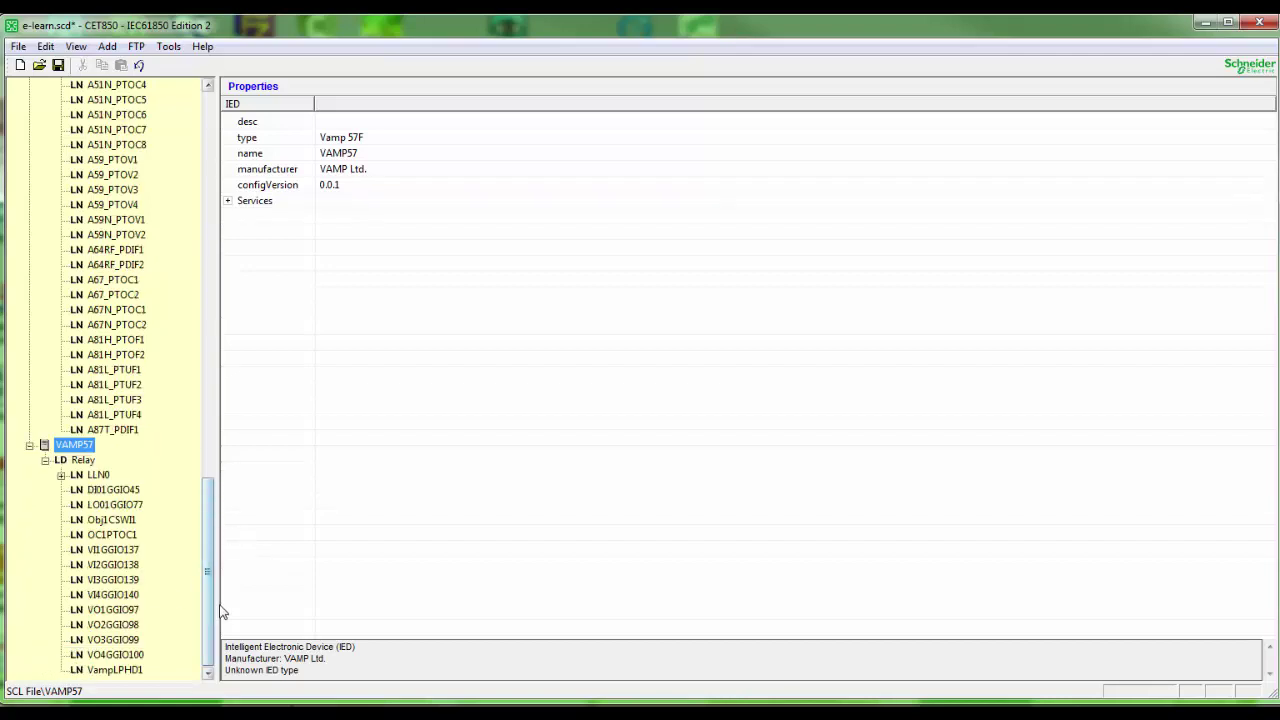
pyautogui.click(61, 475)
pyautogui.click(112, 460)
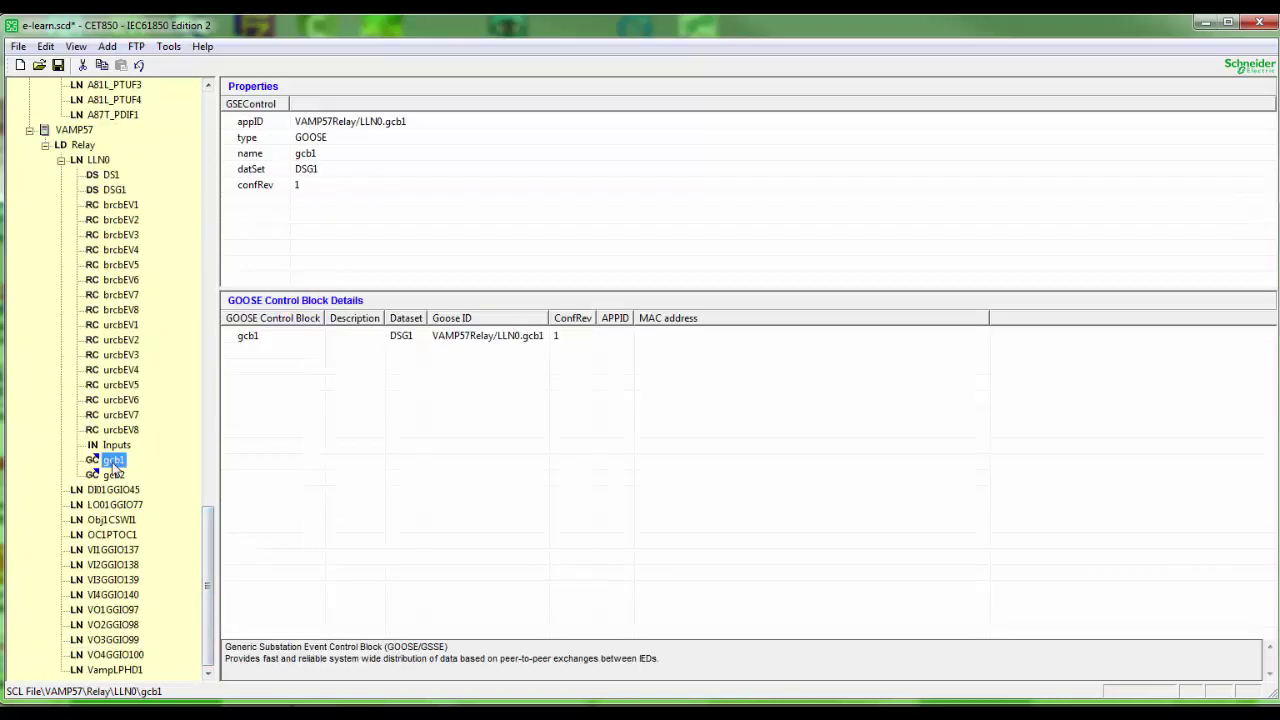
pyautogui.doubleClick(112, 462)
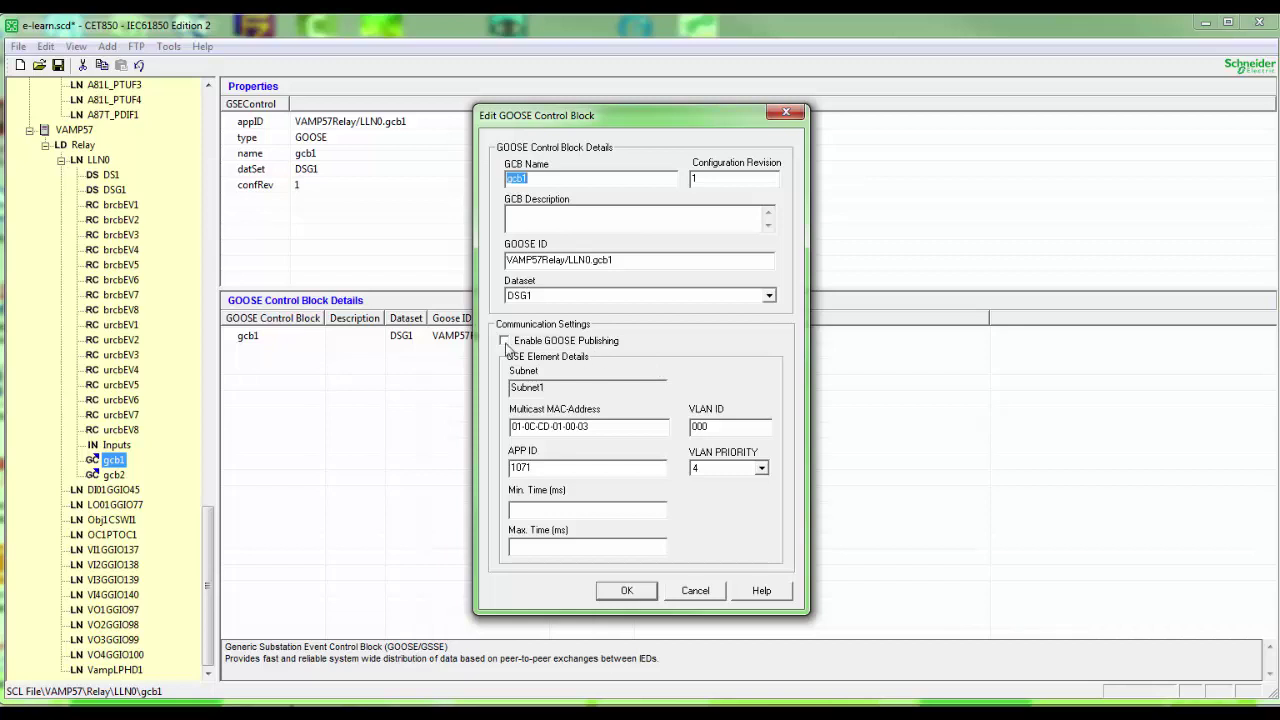
# Step: Enable GOOSE publishing for gcb1 with 10 ms minimum and 100 ms maximum times
pyautogui.click(506, 345)
pyautogui.click(545, 512)
pyautogui.click(552, 547)
pyautogui.write('100')
pyautogui.click(622, 590)
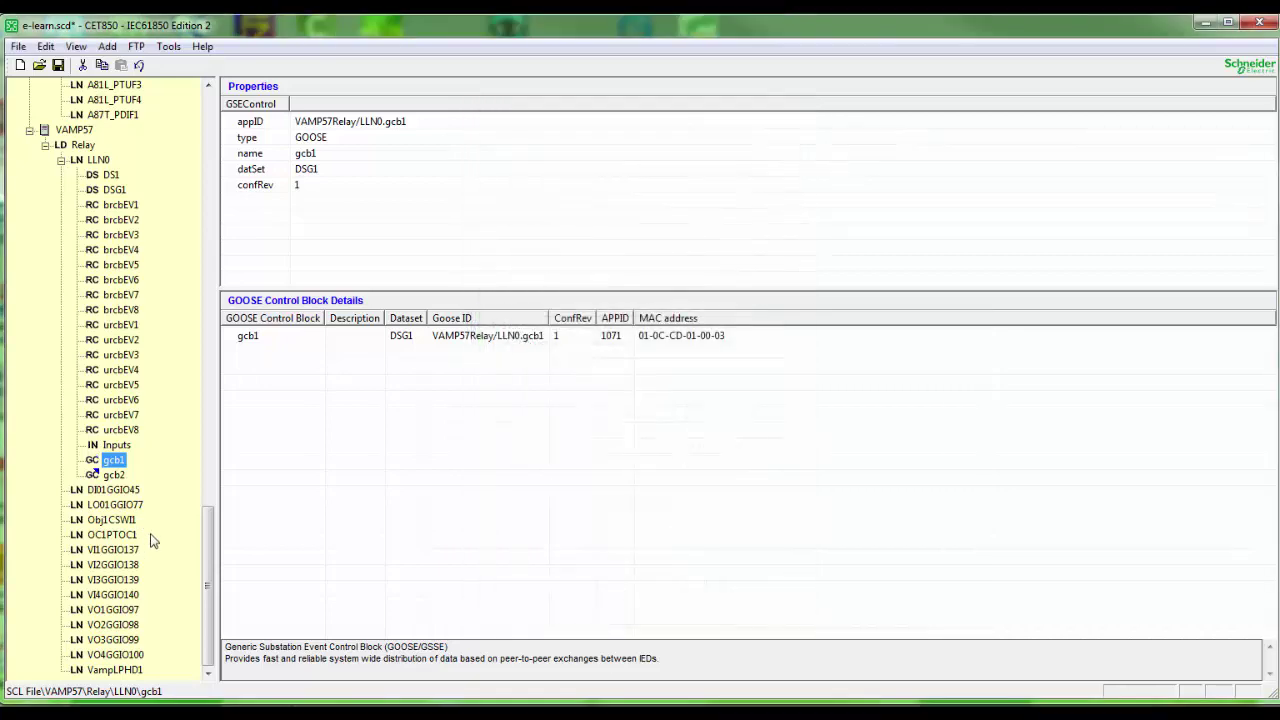
pyautogui.moveTo(209, 550); pyautogui.dragTo(150, 160)
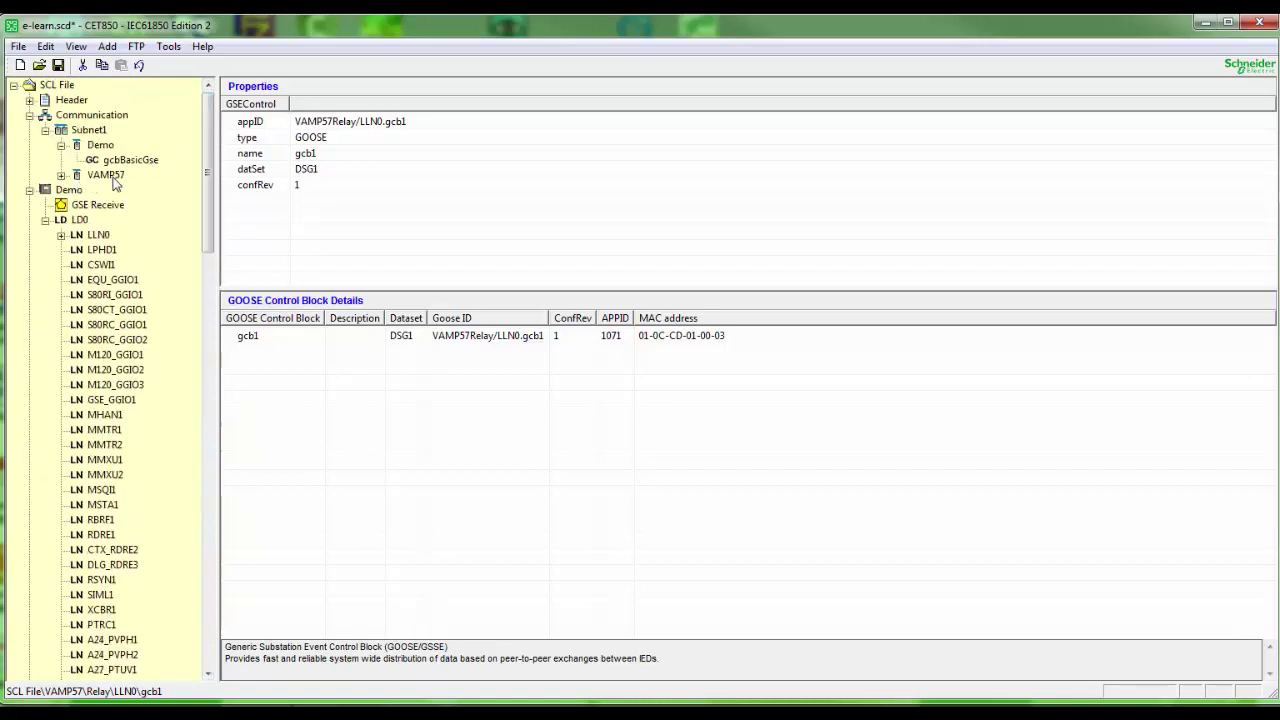
# Step: Subscribe the Demo relay to the VAMP57 Relay.VO1GGIO97.Ind.stVal GOOSE signal
pyautogui.click(84, 207)
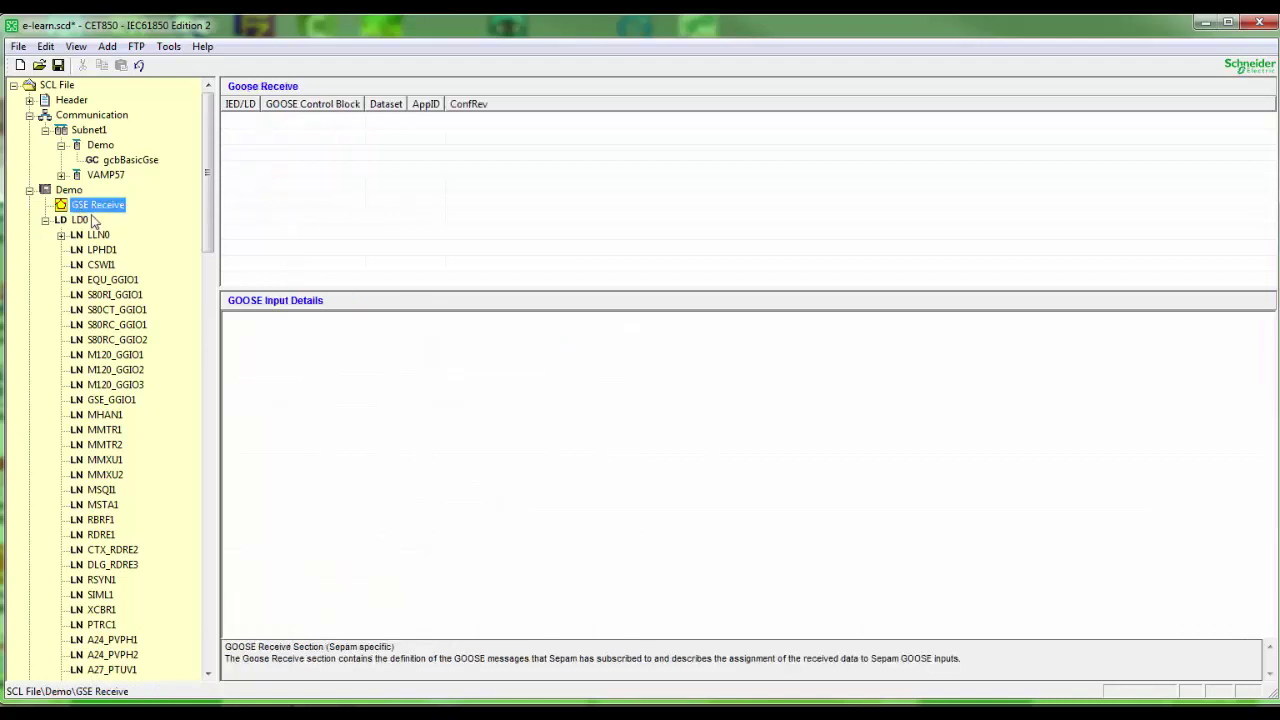
pyautogui.doubleClick(93, 207)
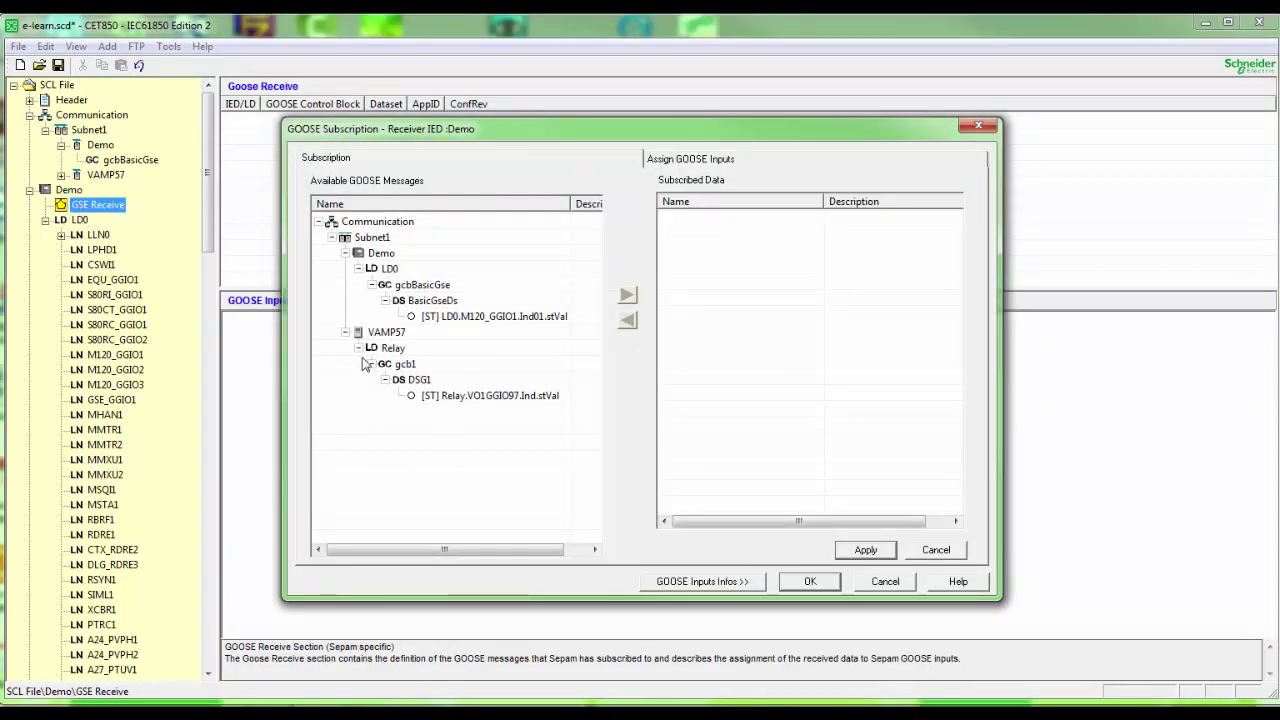
pyautogui.click(474, 397)
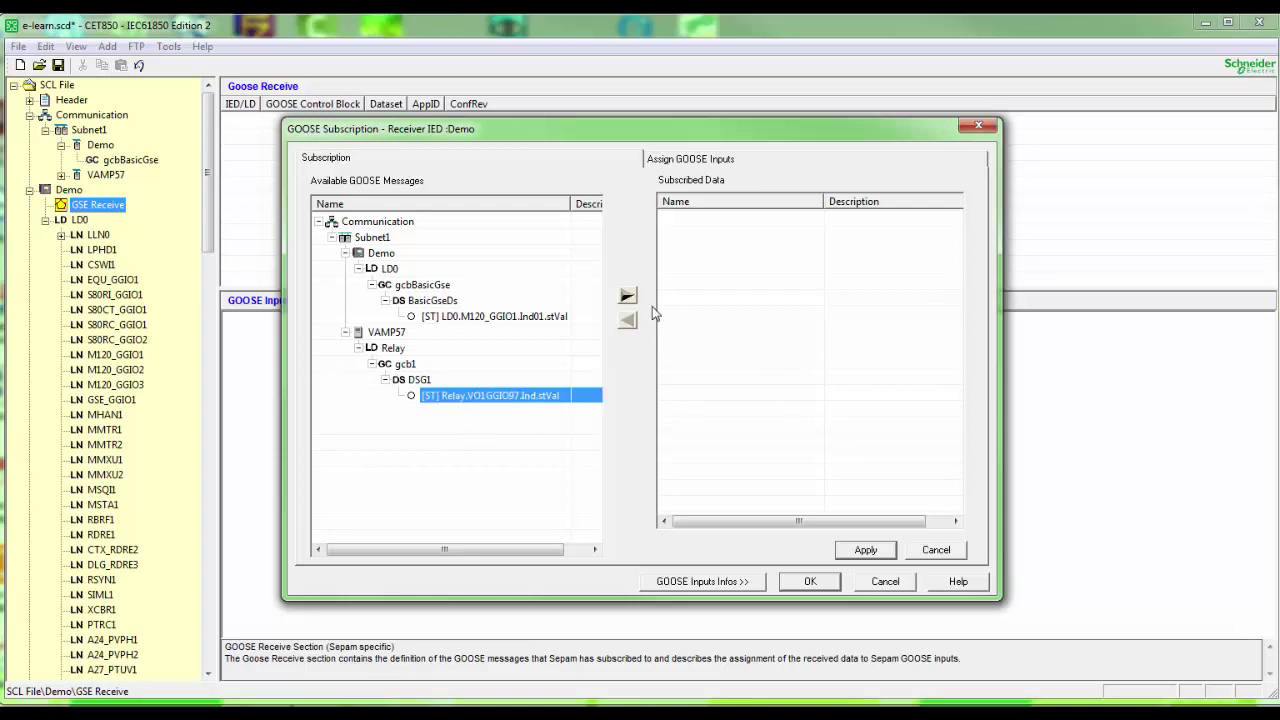
pyautogui.click(626, 297)
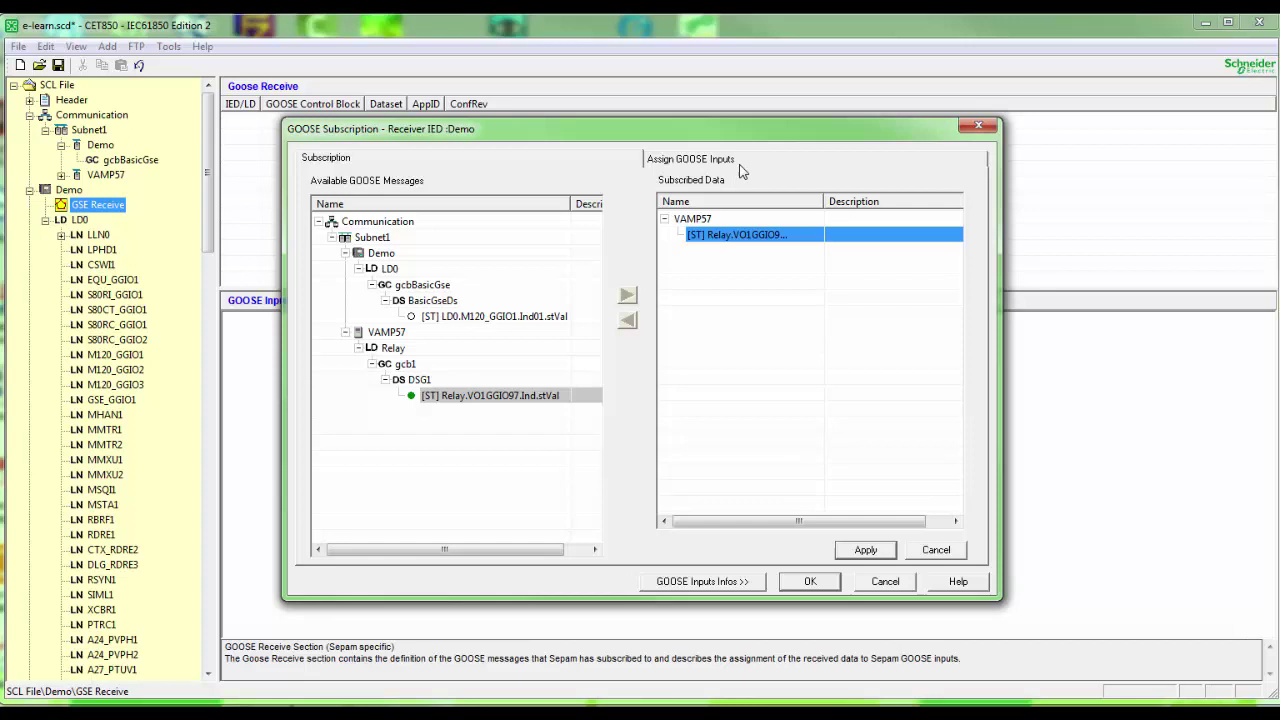
pyautogui.click(727, 585)
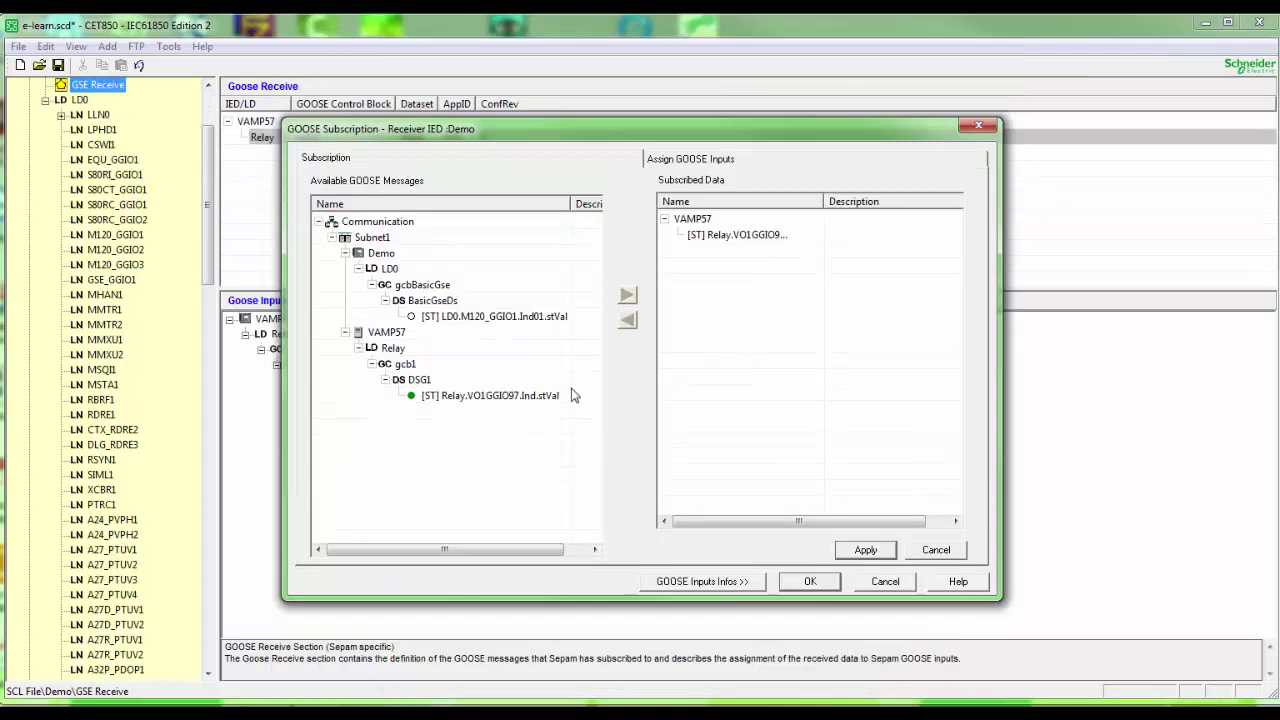
# Step: Assign the subscribed VAMP57 stVal signal to GOOSE input G405 and confirm
pyautogui.click(697, 222)
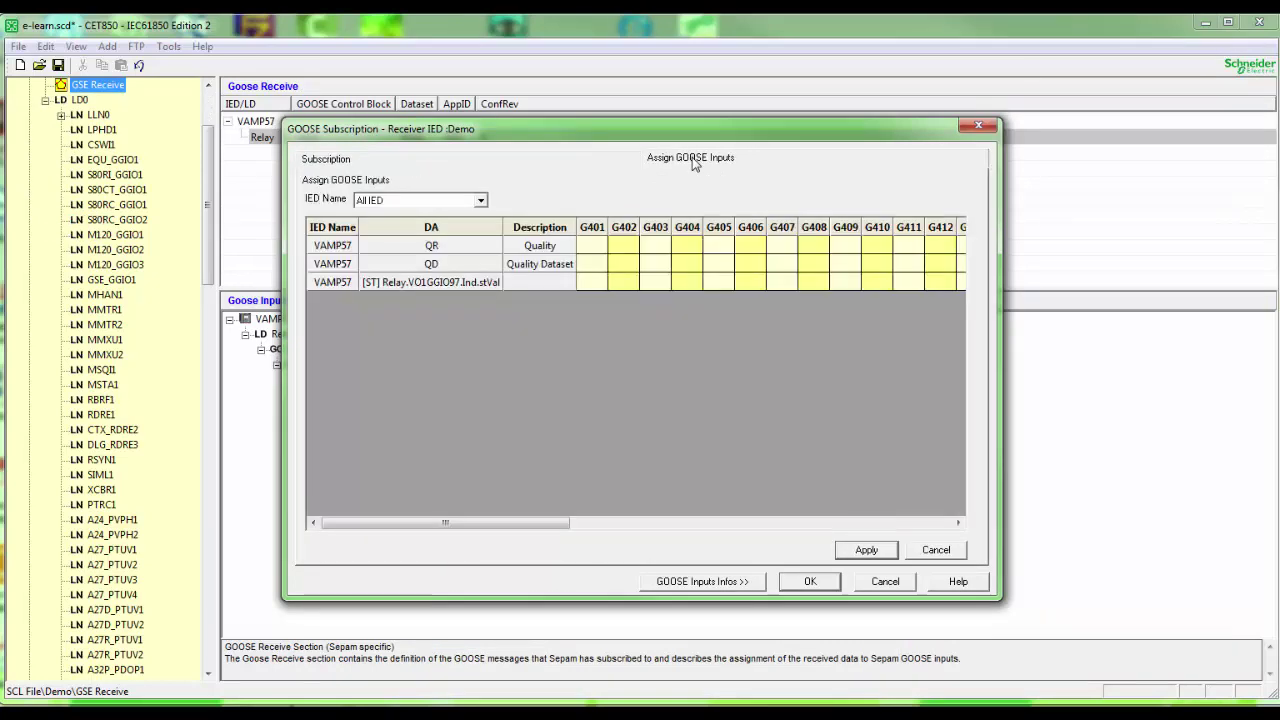
pyautogui.click(693, 158)
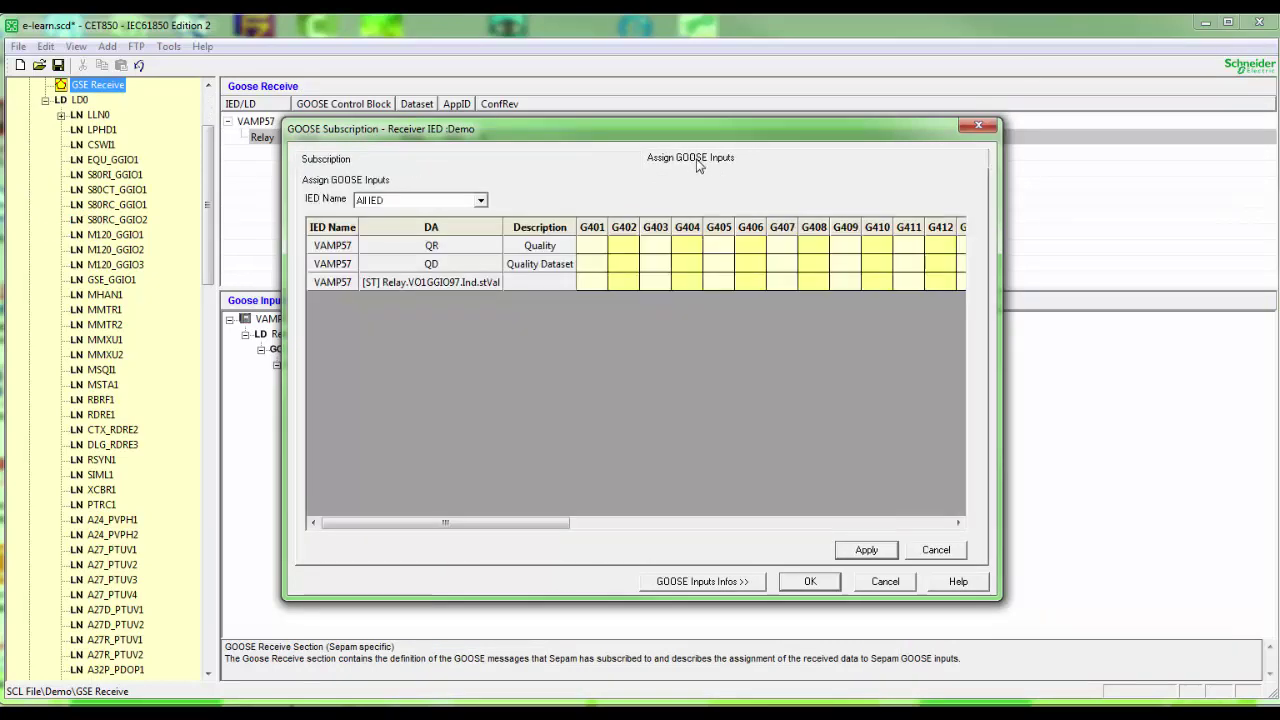
pyautogui.click(719, 284)
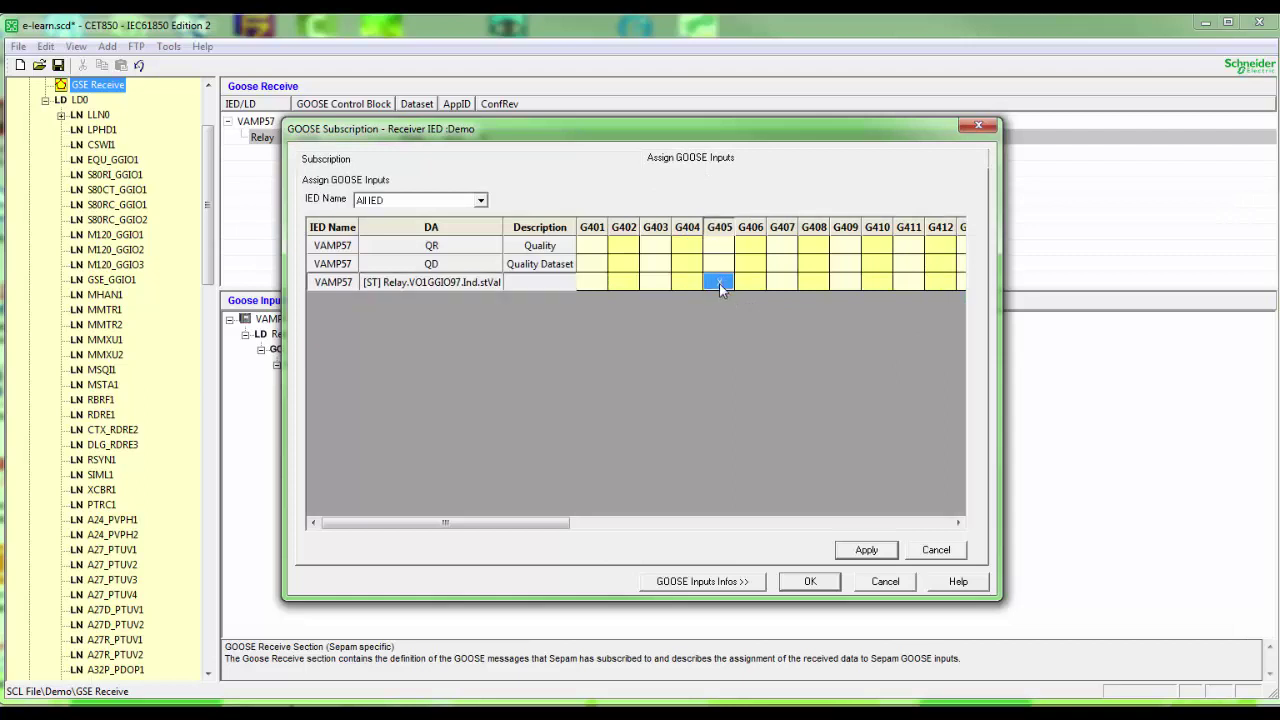
pyautogui.click(865, 553)
pyautogui.click(810, 581)
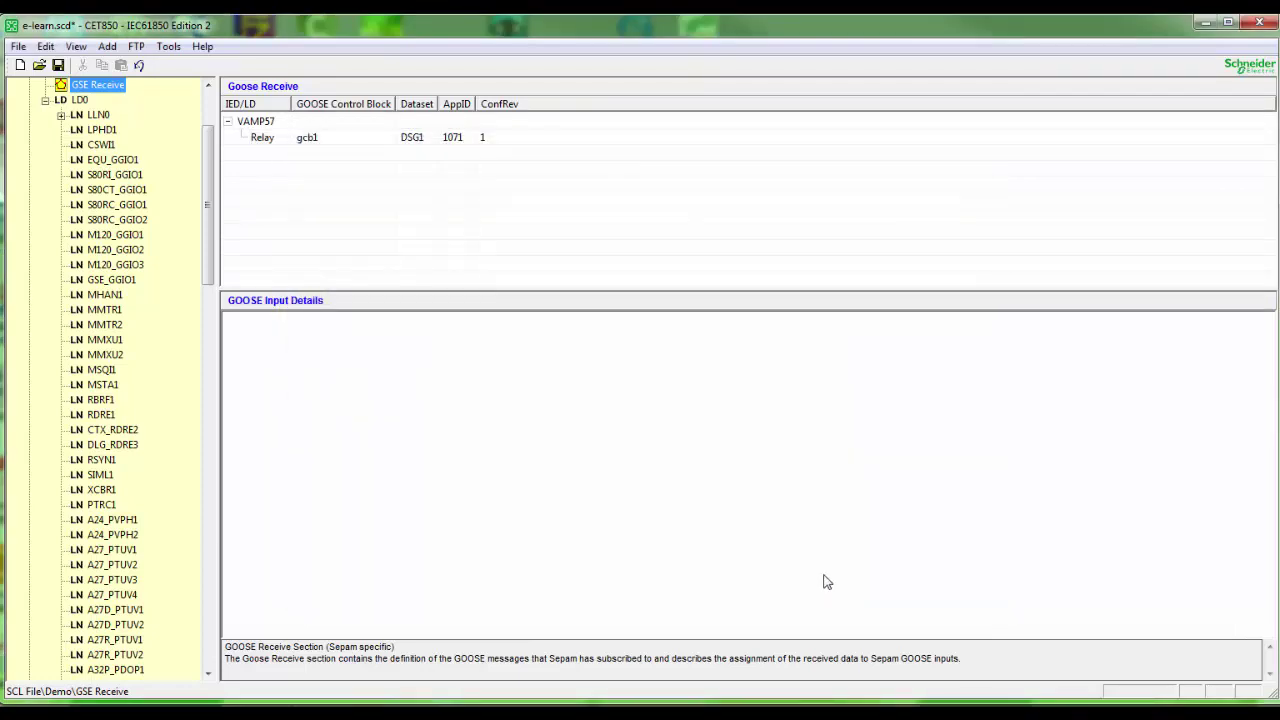
# Step: Build all CID files from the File menu and acknowledge the success
pyautogui.click(18, 48)
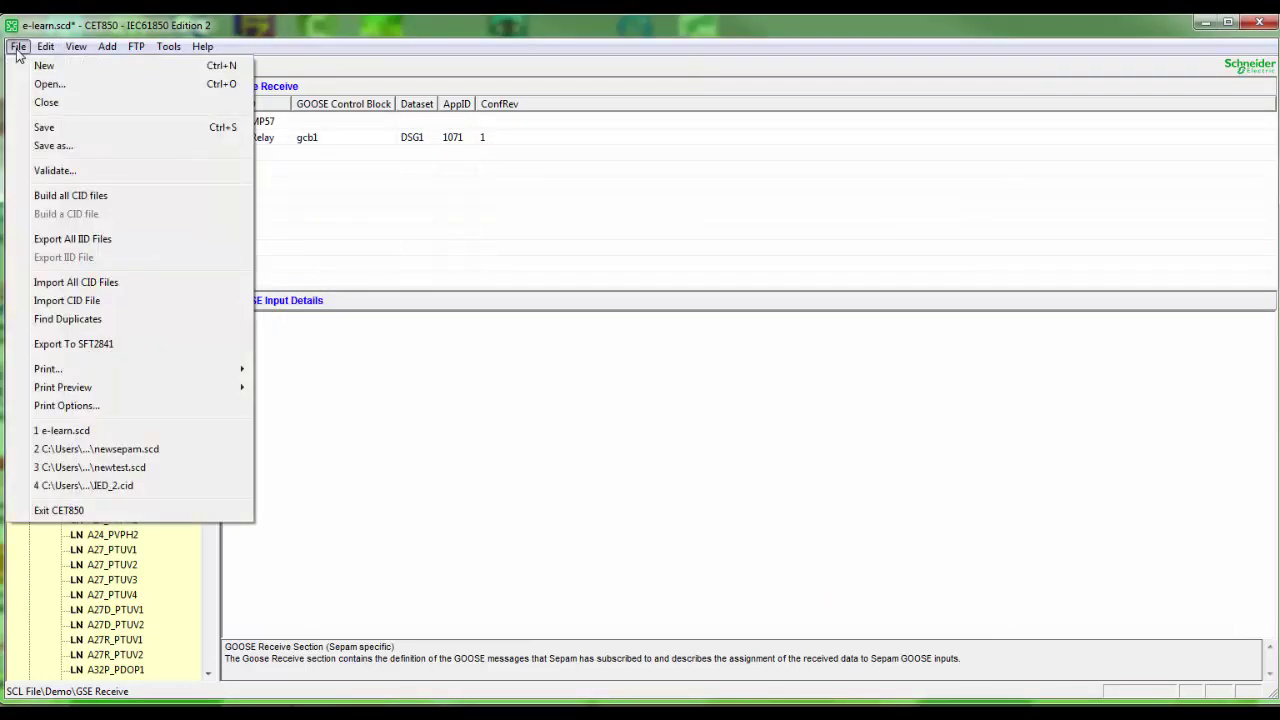
pyautogui.click(68, 198)
pyautogui.click(720, 404)
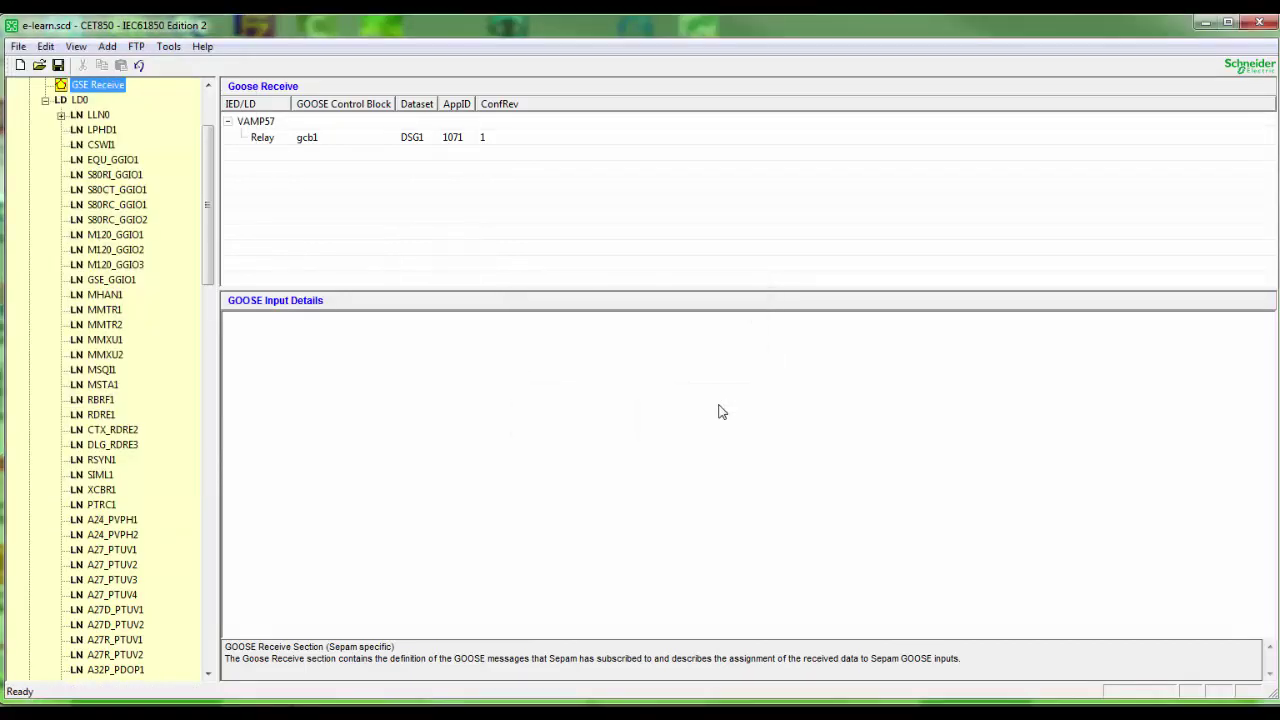
# Step: Download Demo.cid to the Sepam via FTP and close the download window
pyautogui.click(136, 47)
pyautogui.click(214, 63)
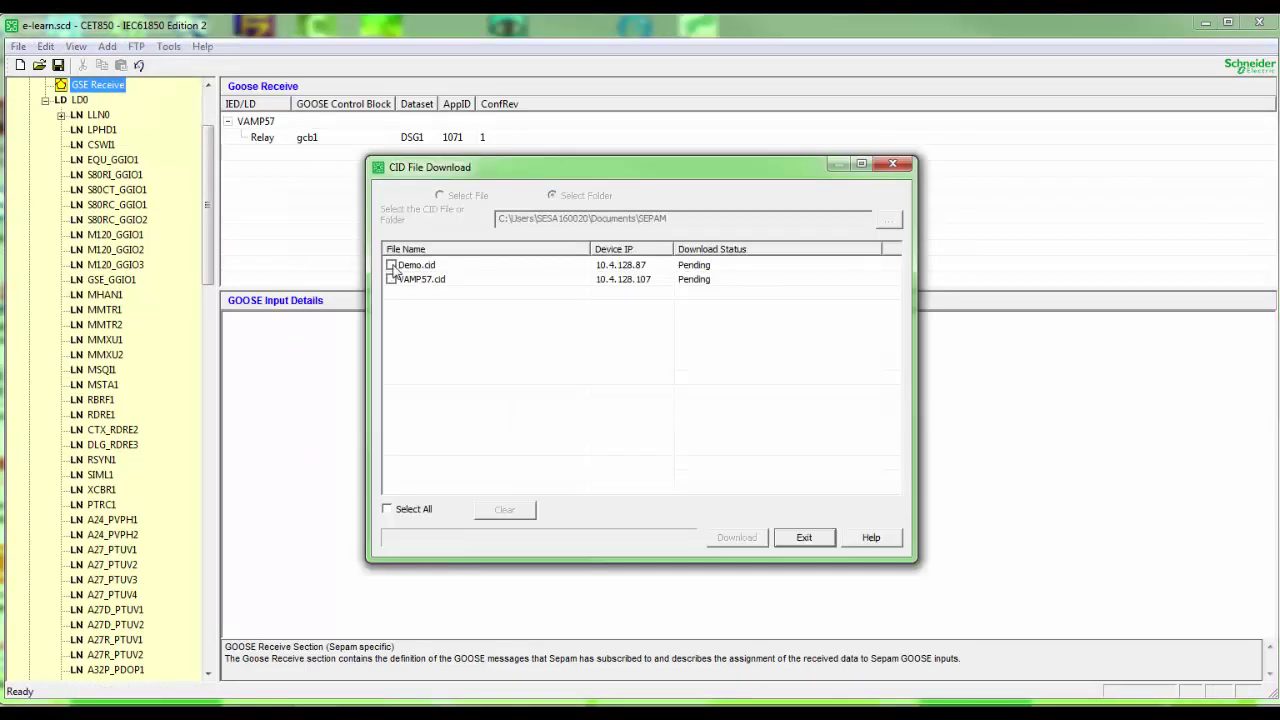
pyautogui.click(391, 265)
pyautogui.click(739, 540)
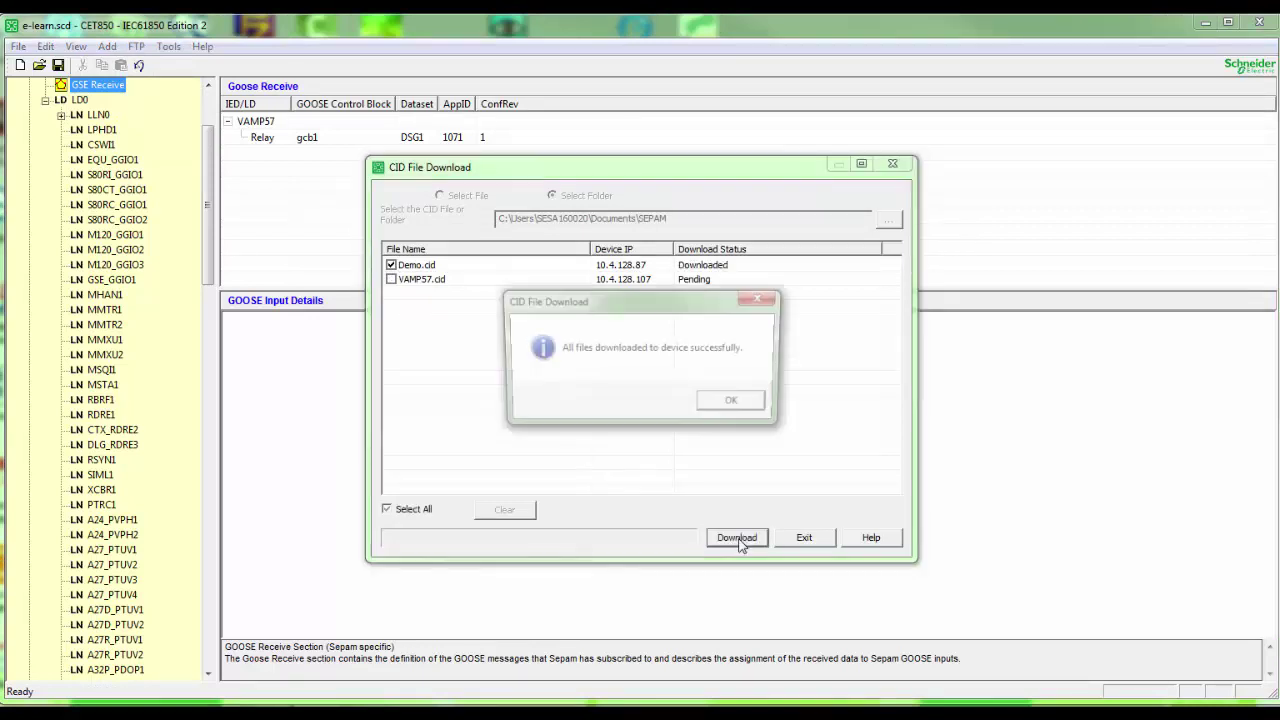
pyautogui.click(737, 405)
pyautogui.click(804, 540)
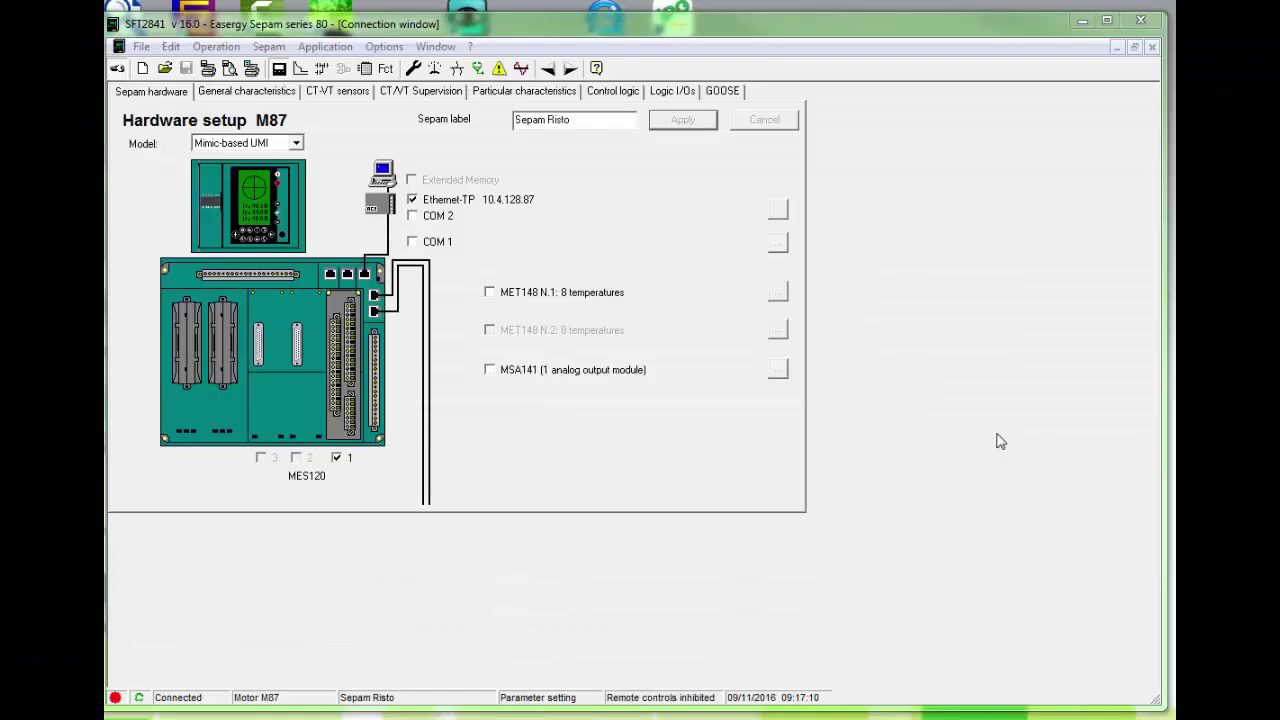
# Step: Set GOOSE input G405 to GOOSE indication and apply
pyautogui.click(612, 91)
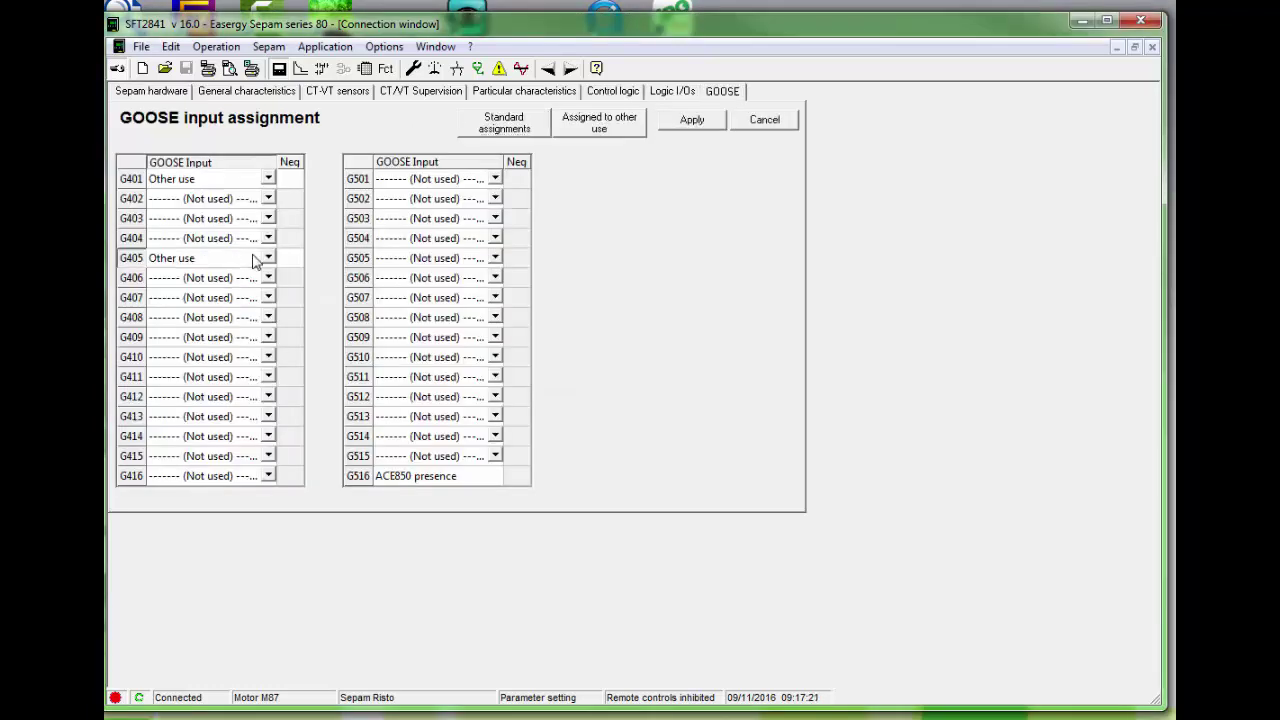
pyautogui.click(267, 258)
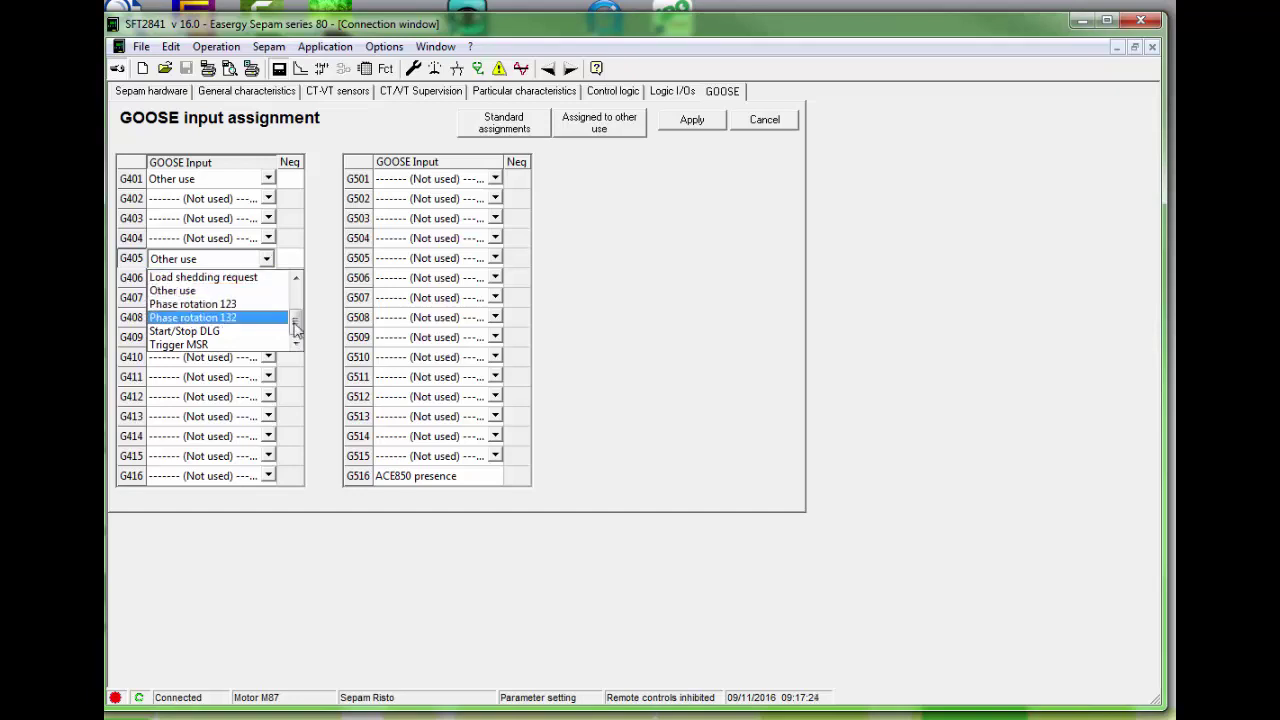
pyautogui.moveTo(296, 330); pyautogui.dragTo(294, 285)
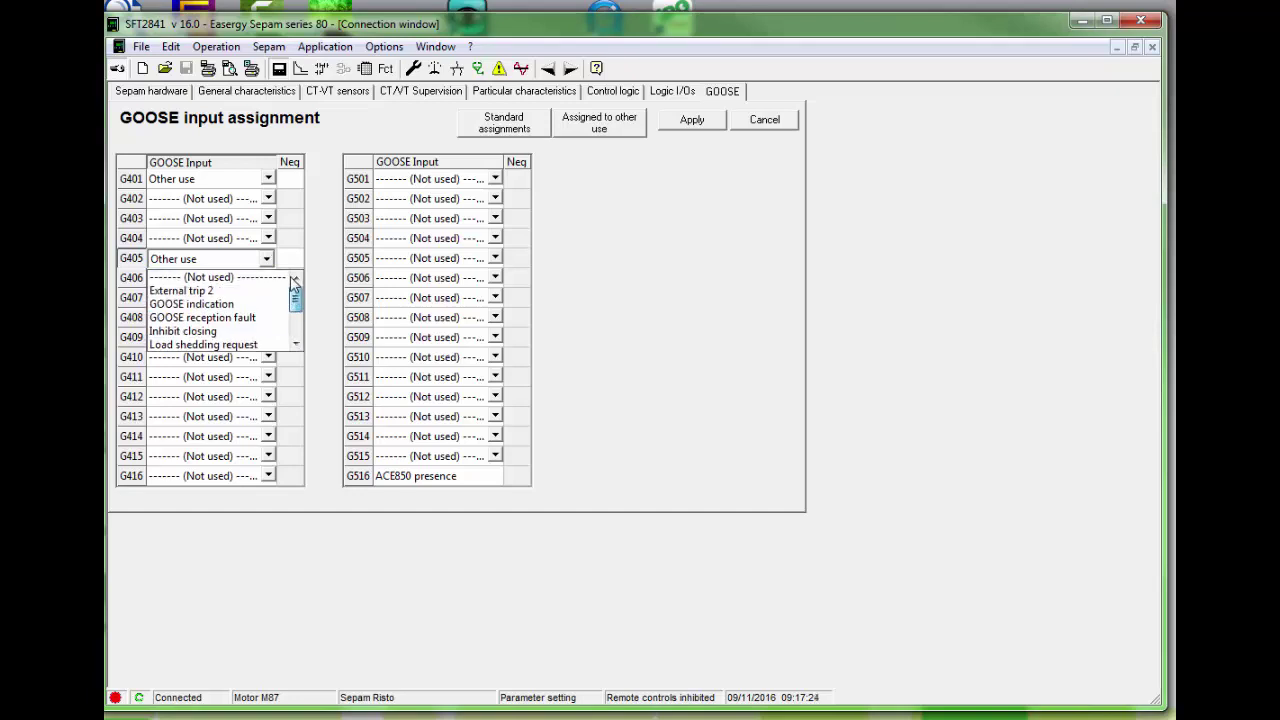
pyautogui.click(242, 304)
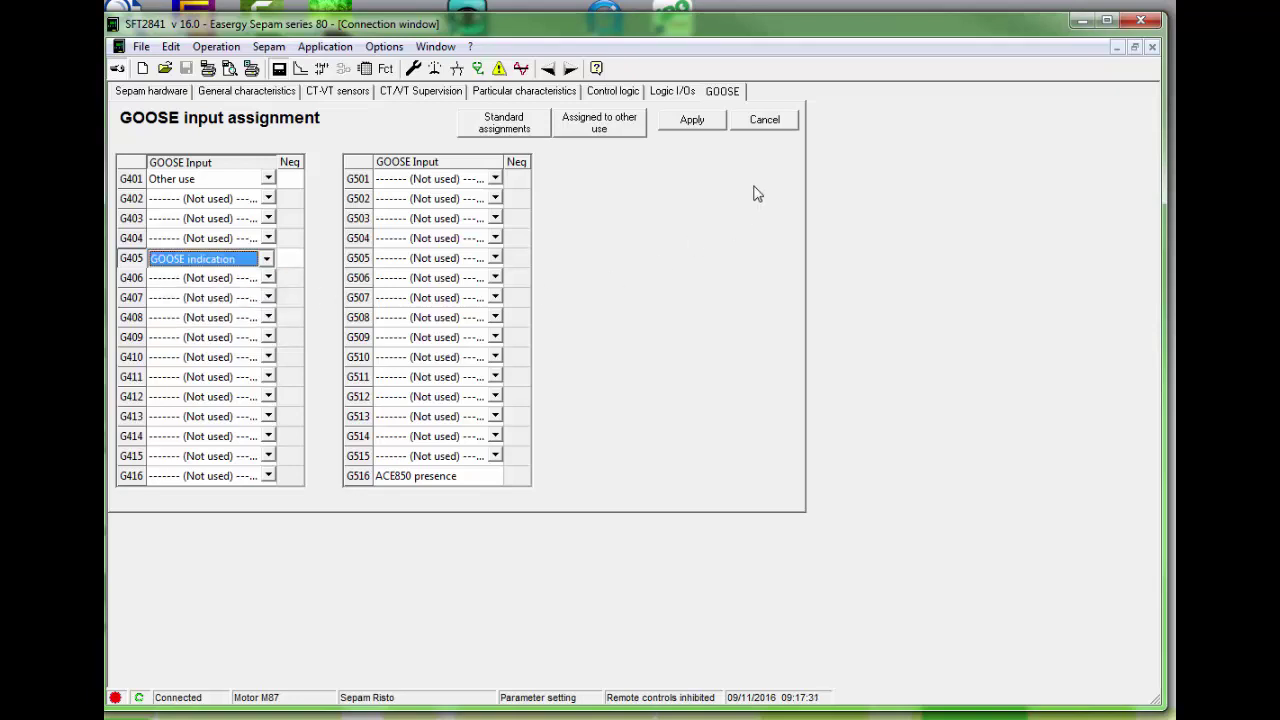
pyautogui.click(692, 120)
# Step: Map G405 to Led9 in the LED assignment matrix and apply
pyautogui.click(366, 68)
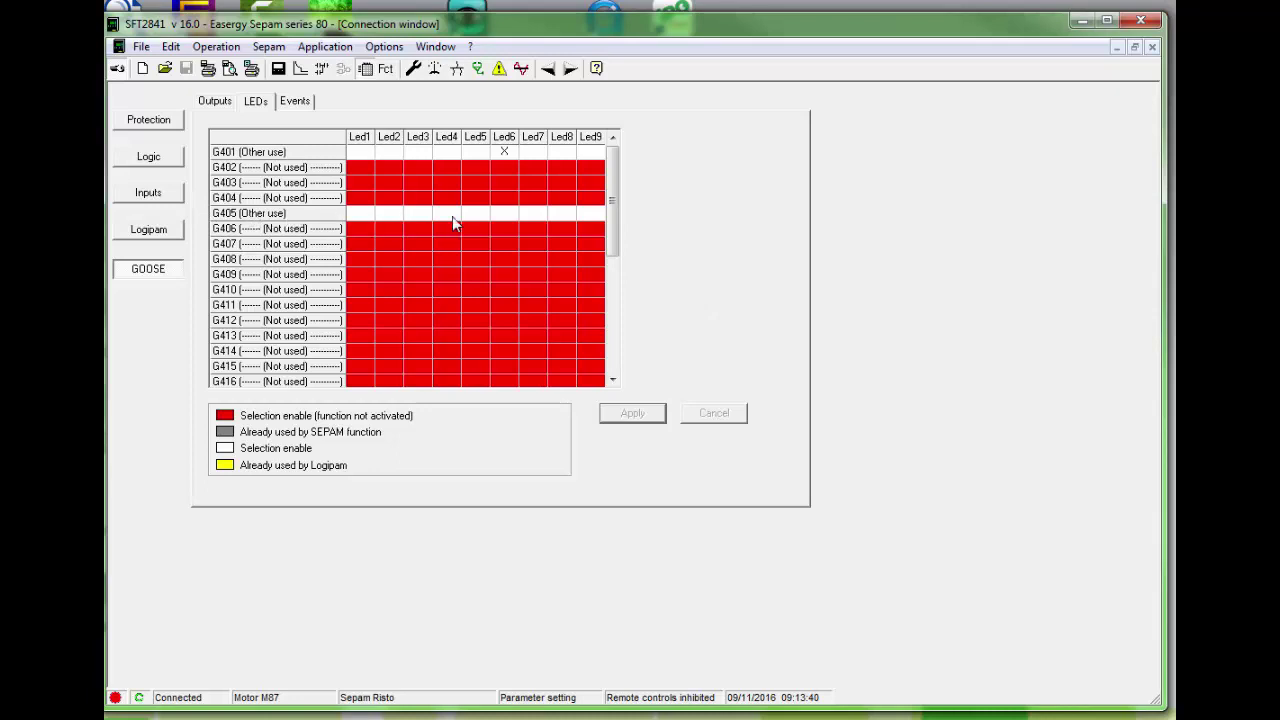
pyautogui.click(590, 215)
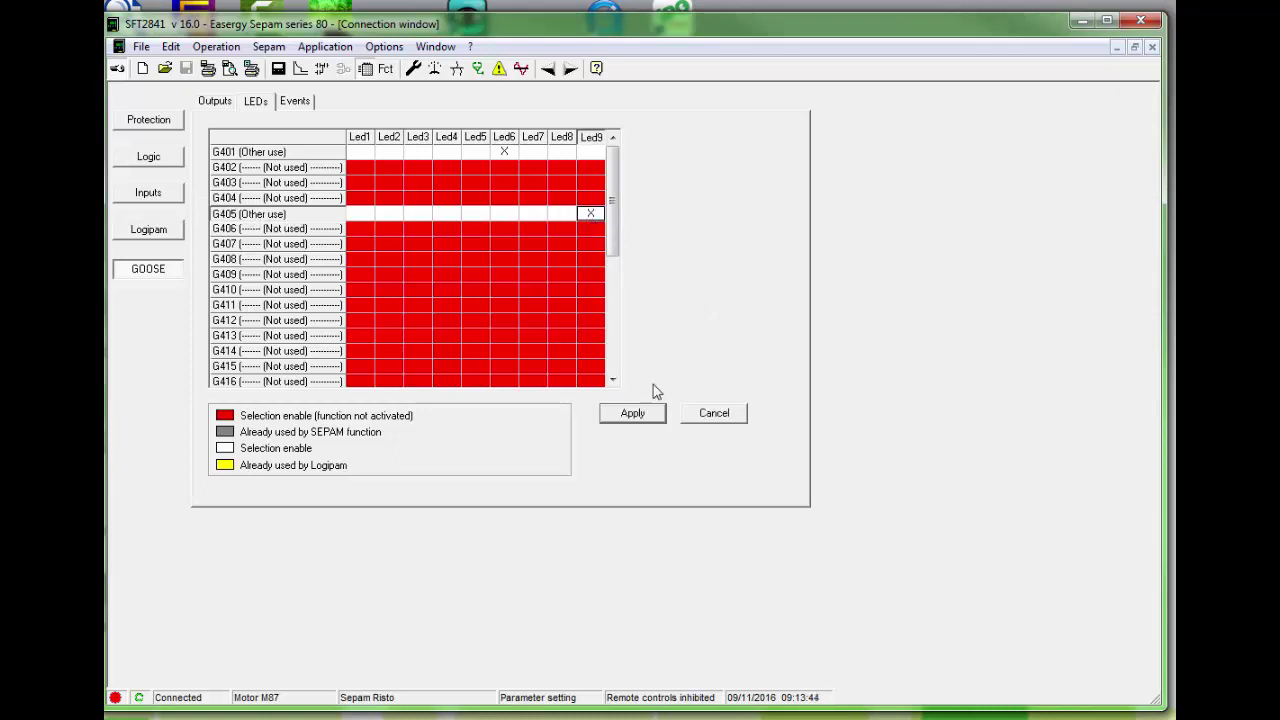
pyautogui.click(644, 415)
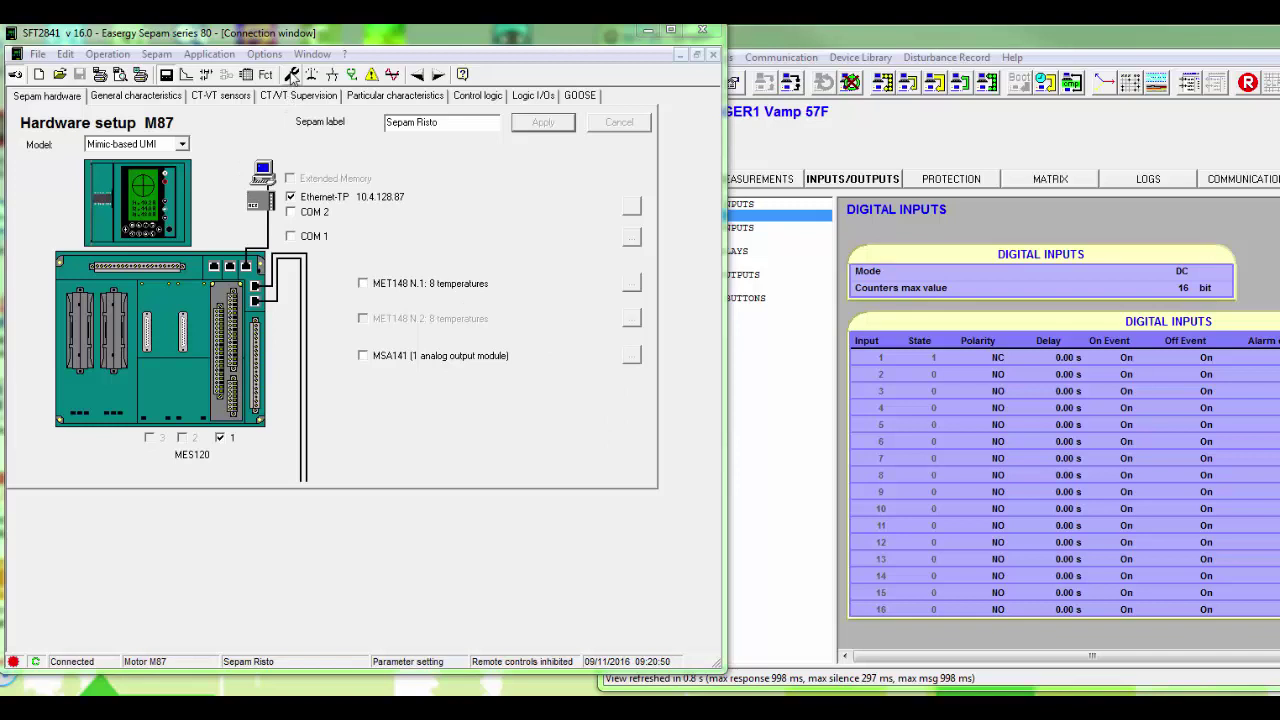
# Step: Show SFT2841's input, output and LED status, then set VAMP57 digital input 1 polarity to NC
pyautogui.click(292, 75)
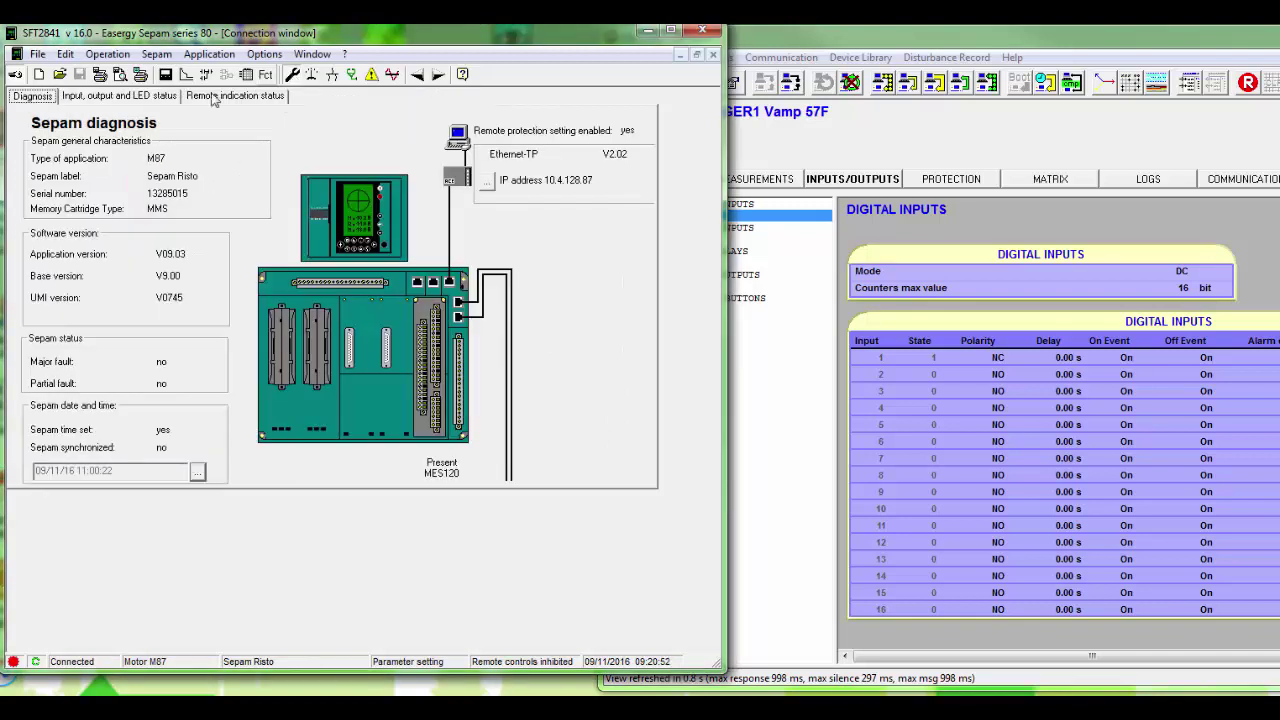
pyautogui.click(160, 97)
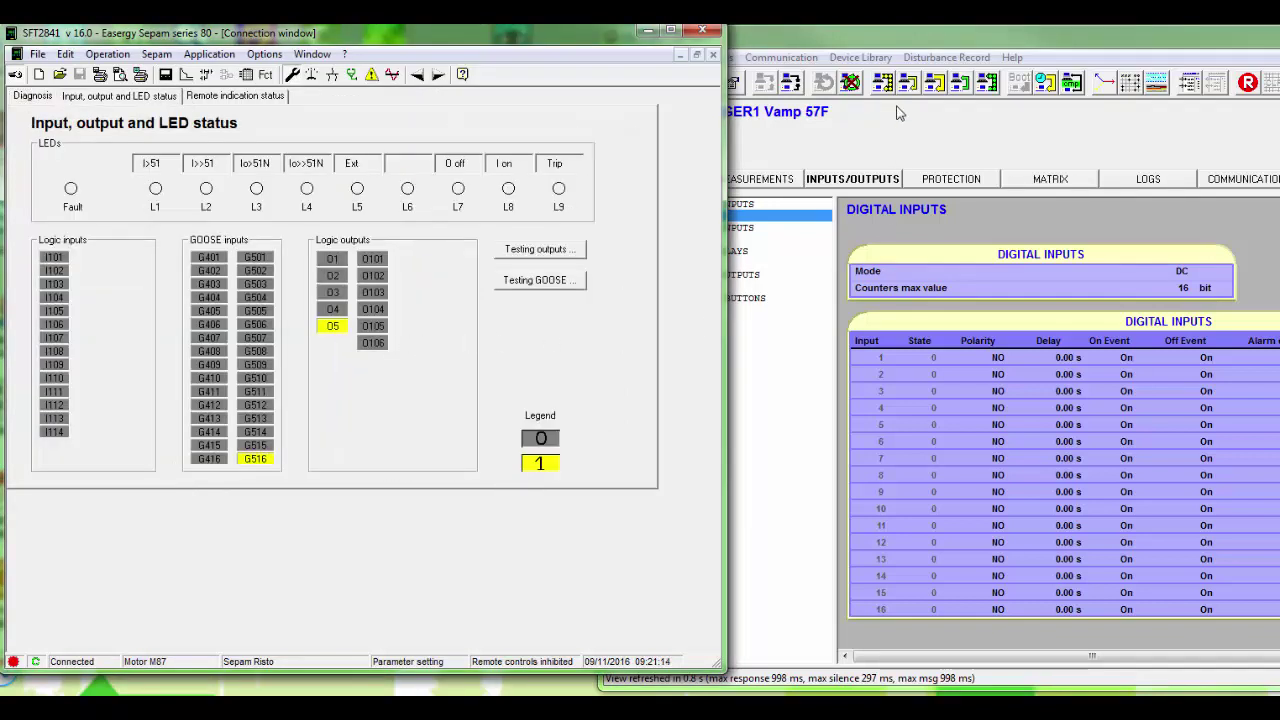
pyautogui.click(891, 38)
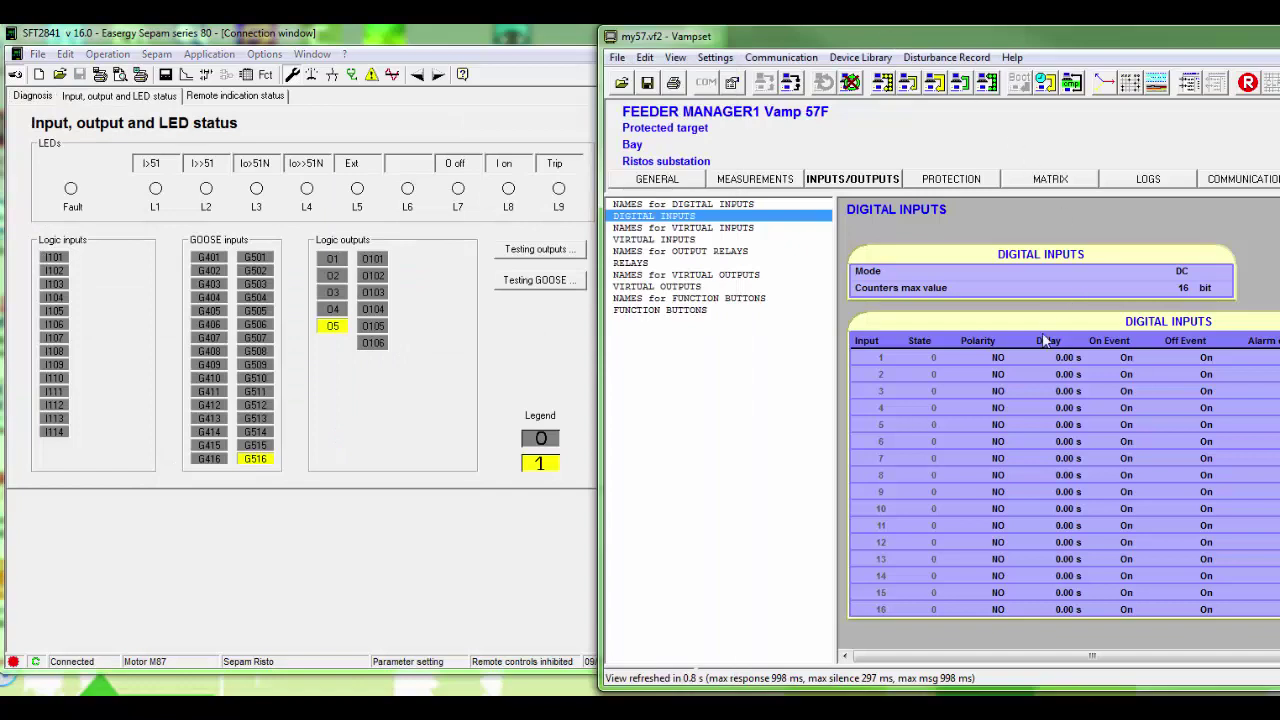
pyautogui.click(990, 357)
pyautogui.click(960, 360)
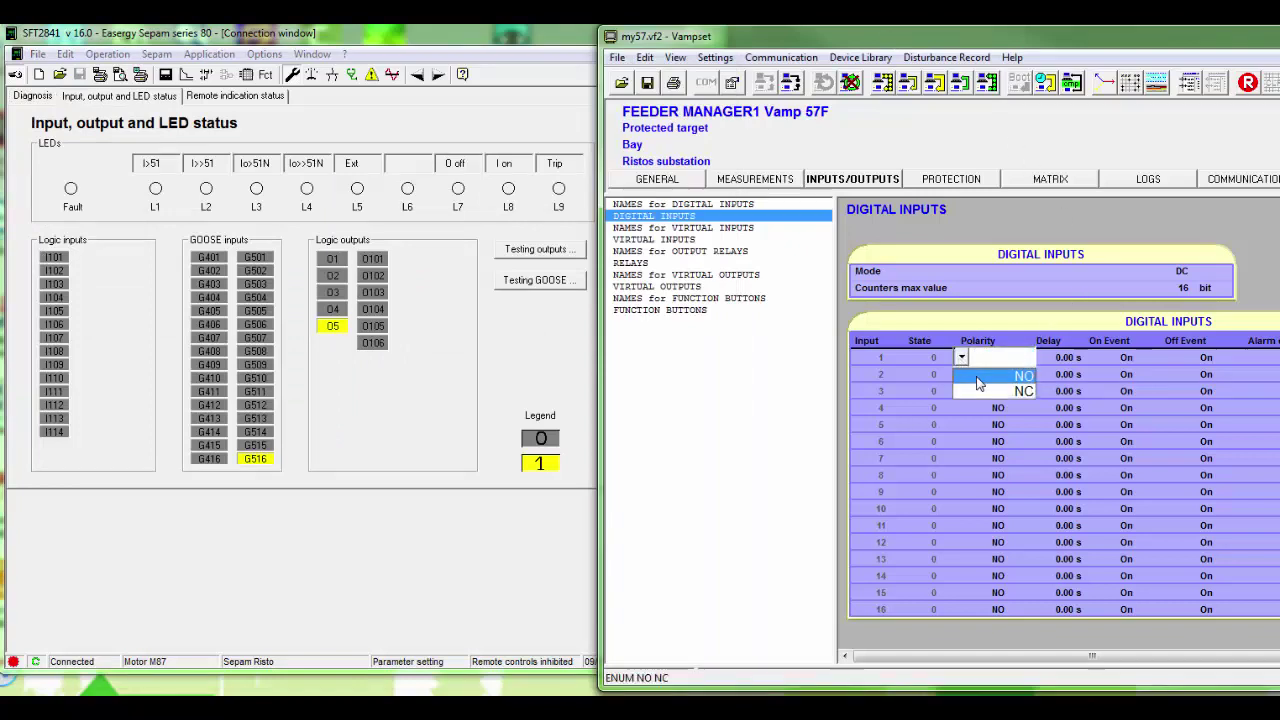
pyautogui.click(979, 388)
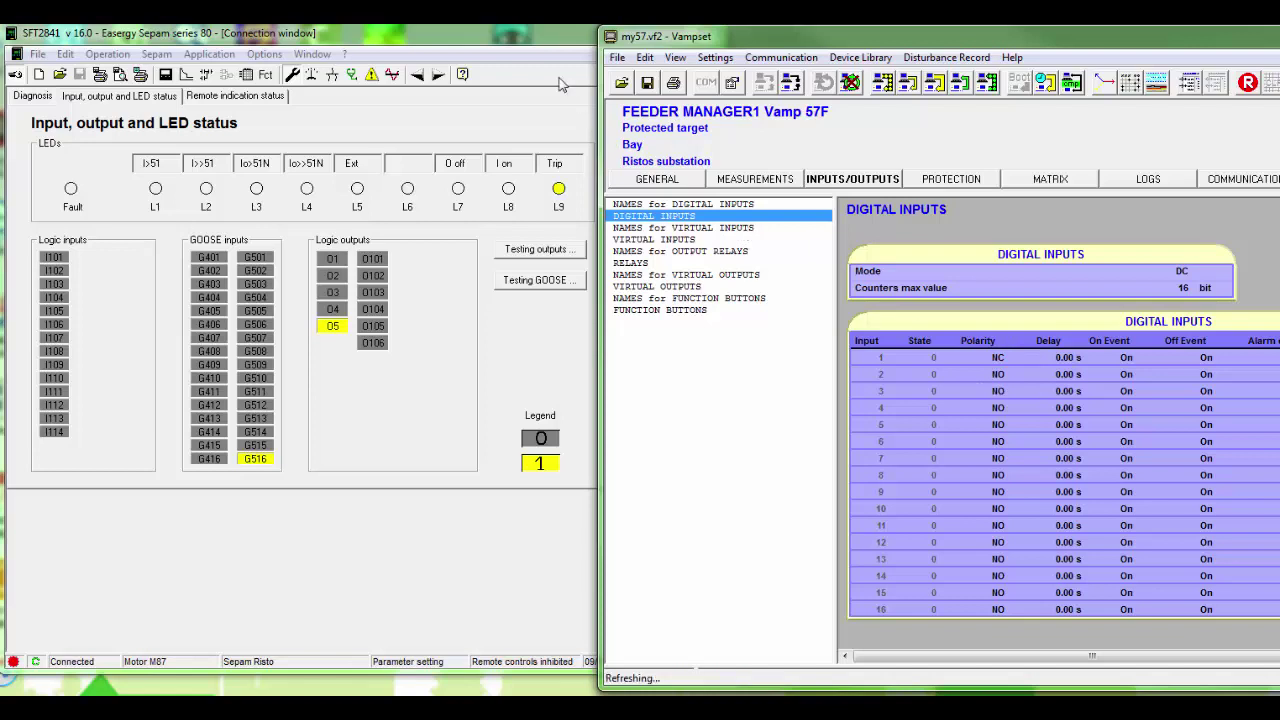
pyautogui.click(523, 47)
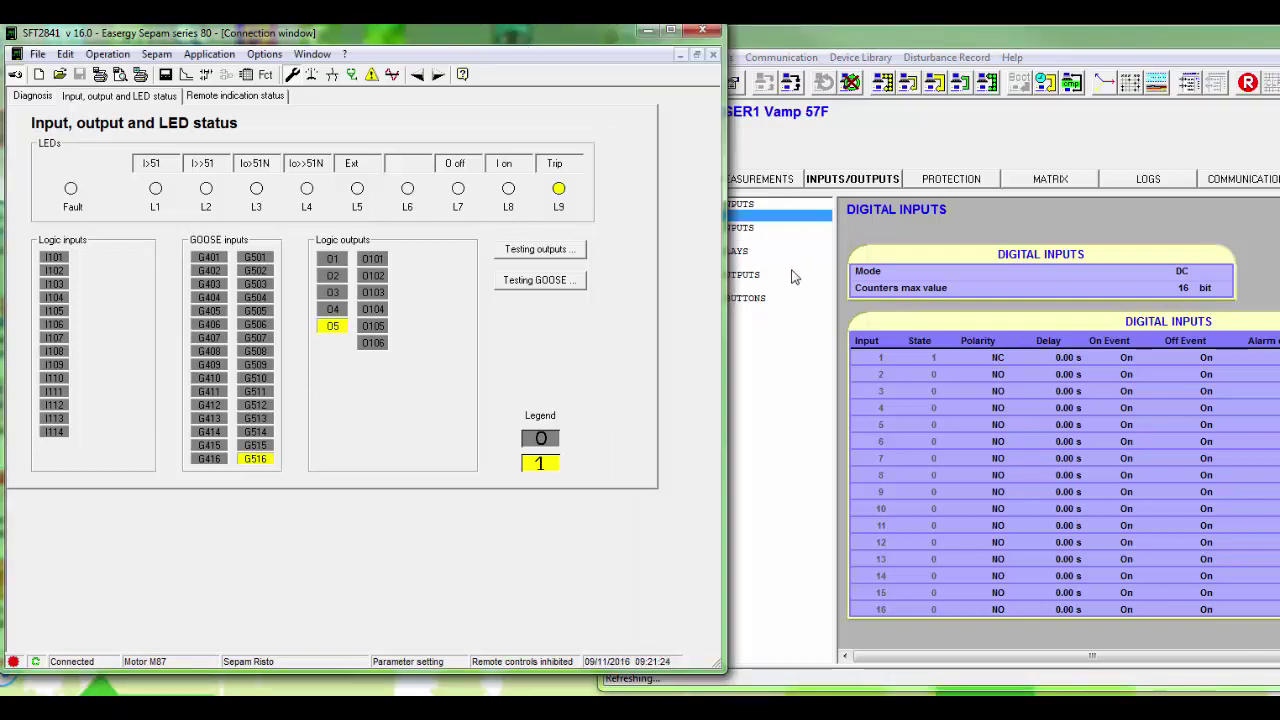